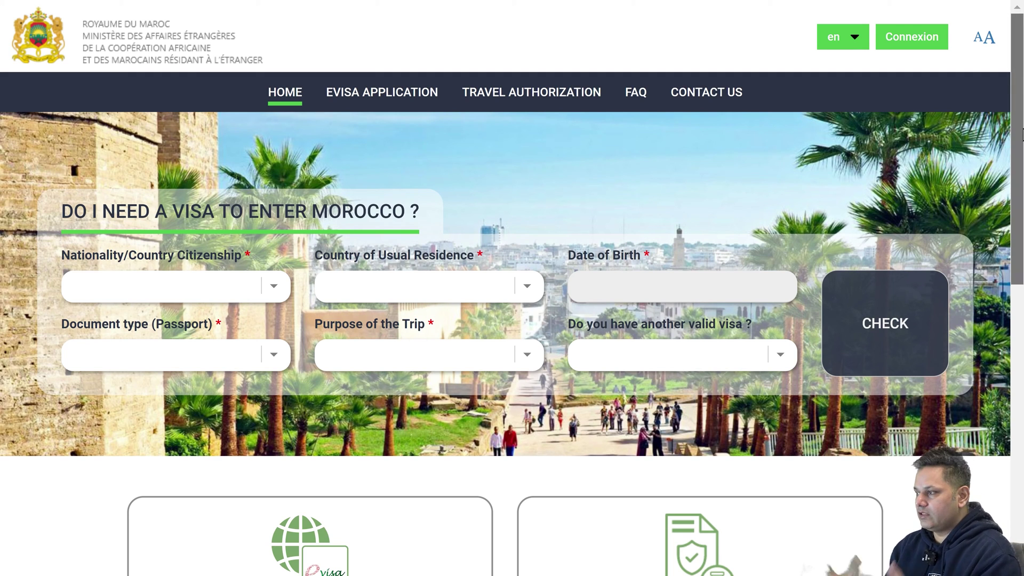
In the visa checker, set nationality Pakistan, residence Spain and the date of birth.
{"action": "scroll", "coordinate": [1022, 134], "scroll_direction": "down", "scroll_amount": 3}
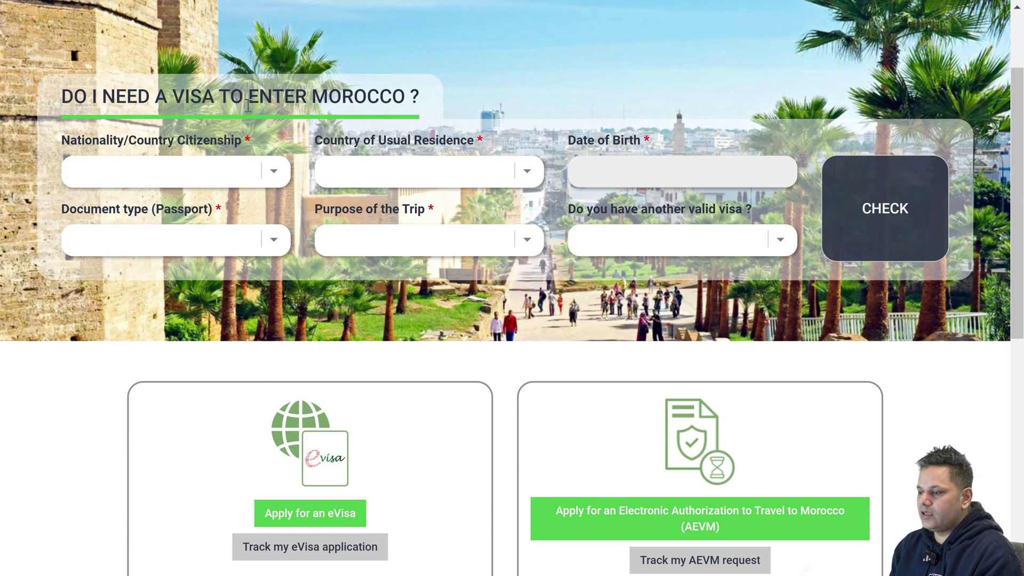
{"action": "left_click", "coordinate": [271, 173]}
{"action": "key", "text": "f"}
{"action": "scroll", "coordinate": [155, 382], "scroll_direction": "down", "scroll_amount": 5}
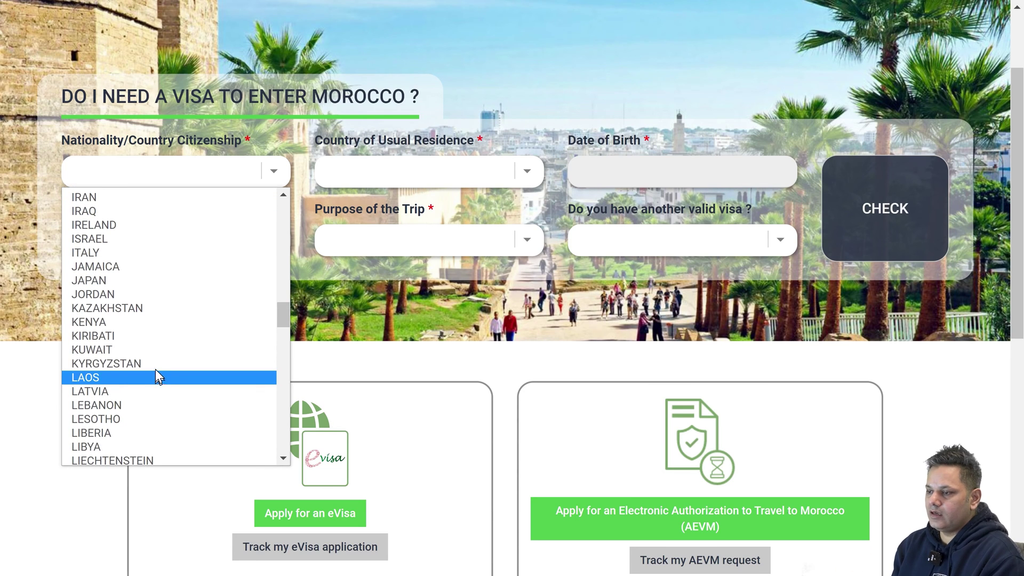
{"action": "key", "text": "p"}
{"action": "left_click", "coordinate": [100, 456]}
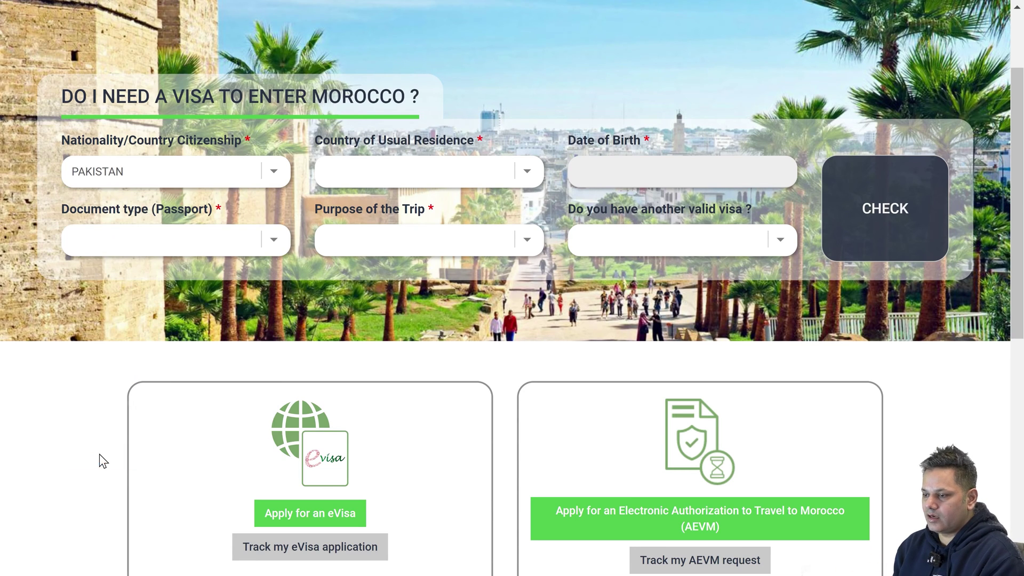
{"action": "left_click", "coordinate": [372, 179]}
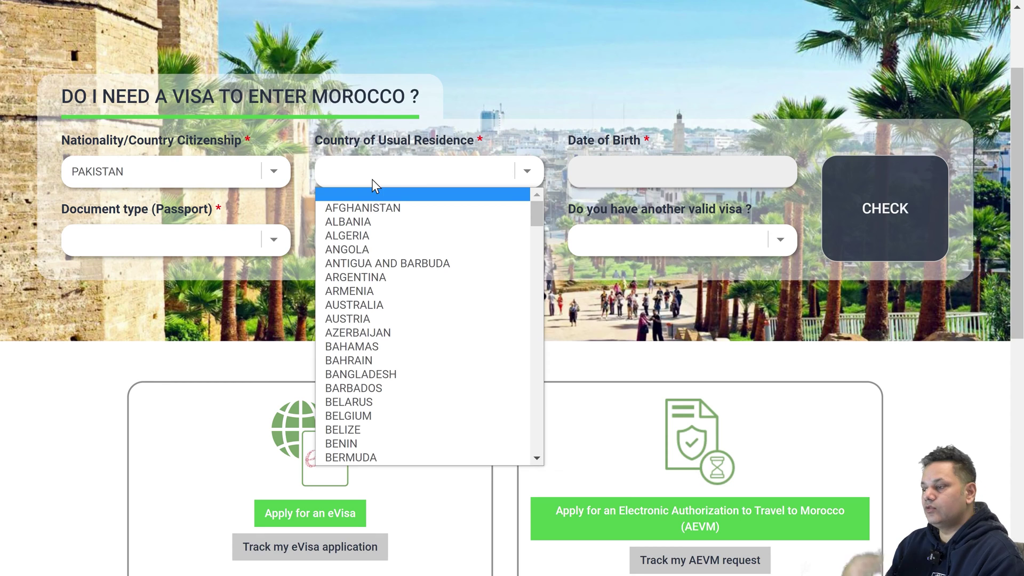
{"action": "key", "text": "s"}
{"action": "scroll", "coordinate": [353, 257], "scroll_direction": "down", "scroll_amount": 5}
{"action": "left_click", "coordinate": [341, 374]}
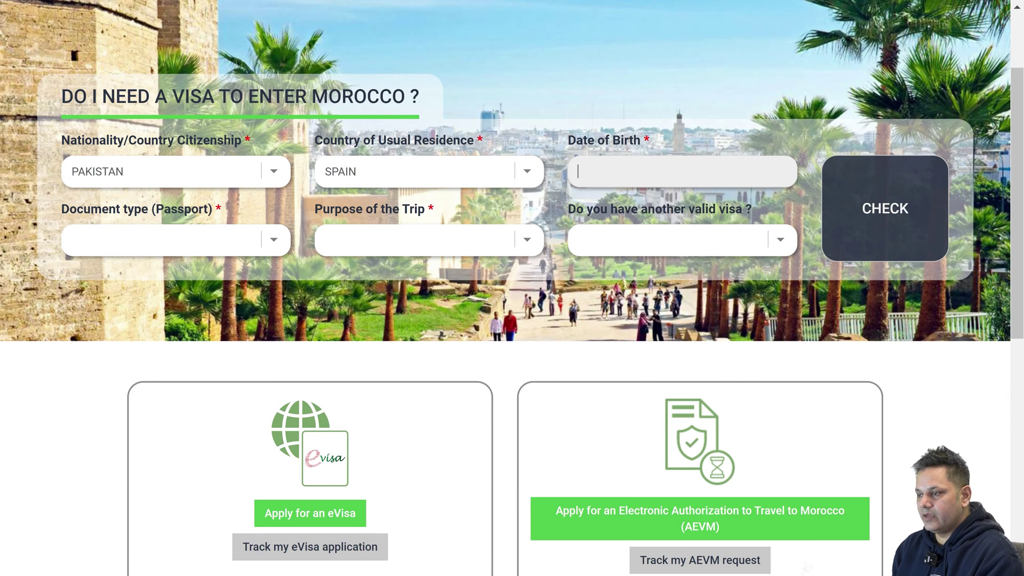
{"action": "left_click", "coordinate": [683, 172]}
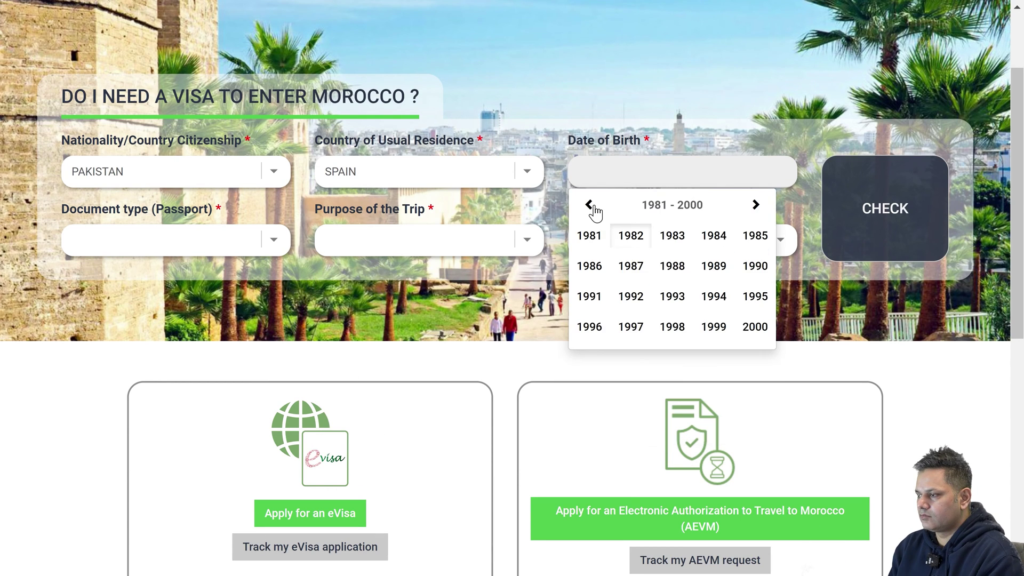
{"action": "left_click", "coordinate": [593, 207]}
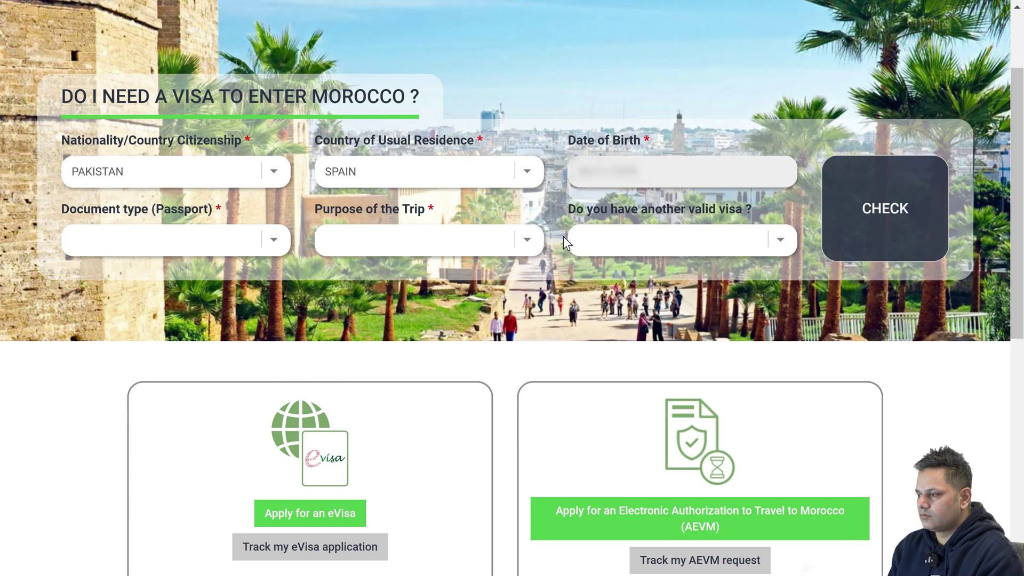
Choose Ordinary Passport, Tourism and no other valid visa, then run the eligibility check.
{"action": "left_click", "coordinate": [165, 238]}
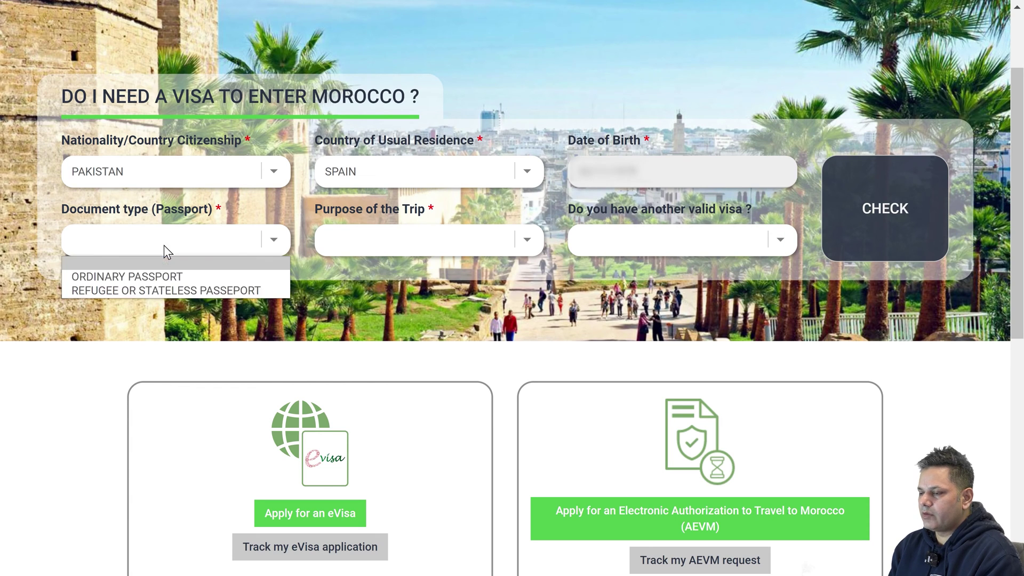
{"action": "left_click", "coordinate": [156, 274]}
{"action": "left_click", "coordinate": [357, 241]}
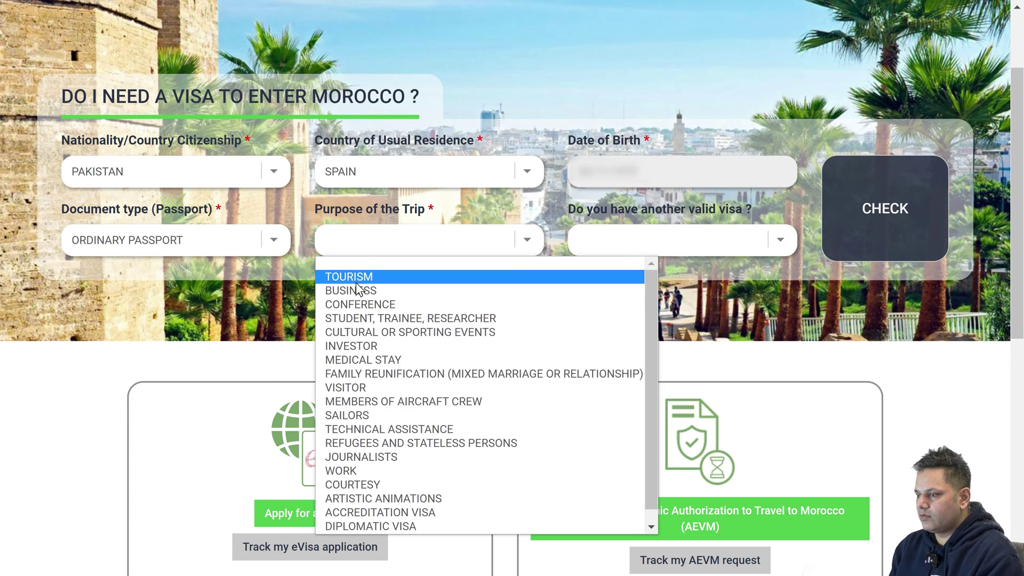
{"action": "left_click", "coordinate": [353, 275]}
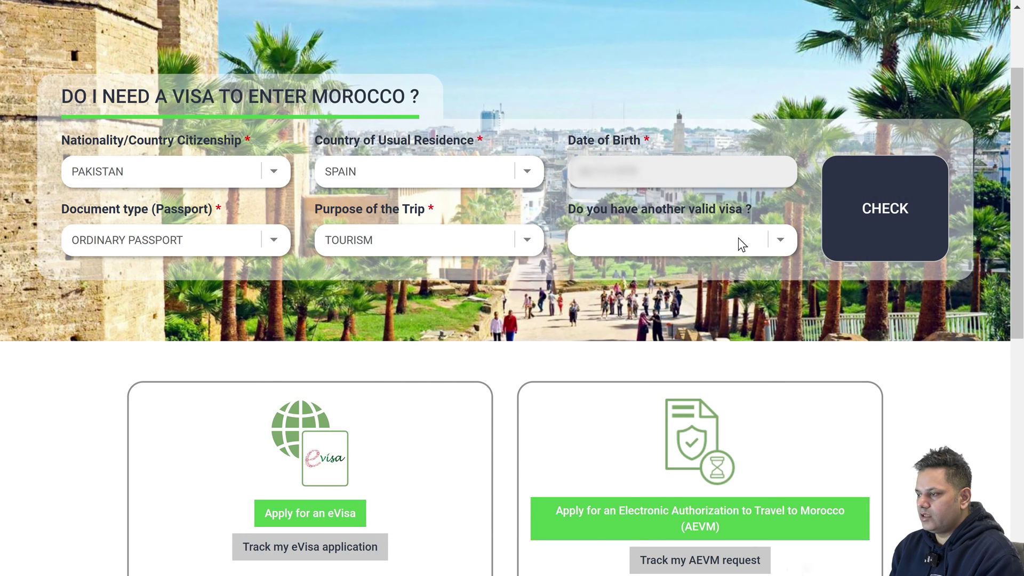
{"action": "left_click", "coordinate": [715, 241]}
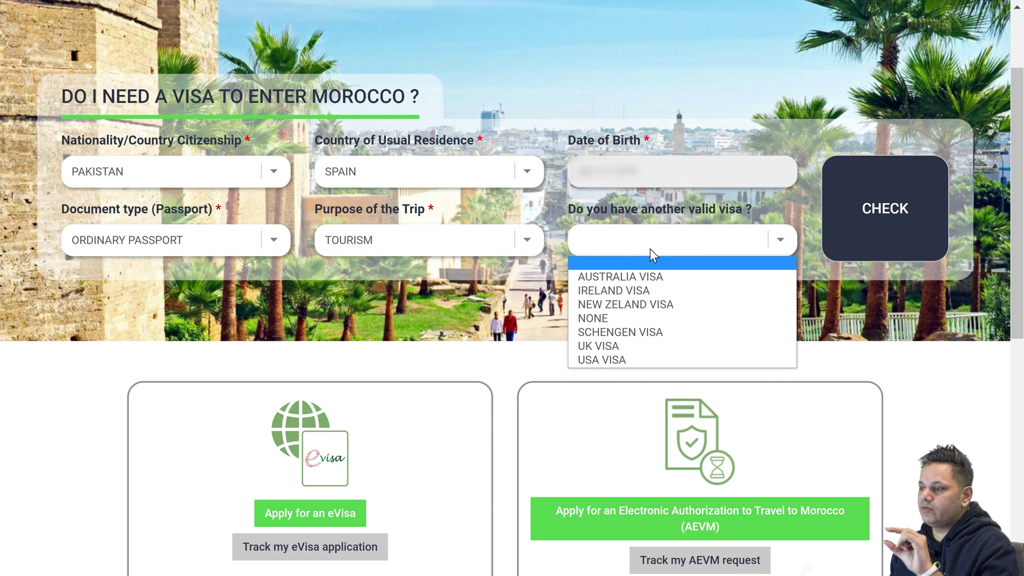
{"action": "left_click", "coordinate": [599, 320]}
{"action": "left_click", "coordinate": [851, 209]}
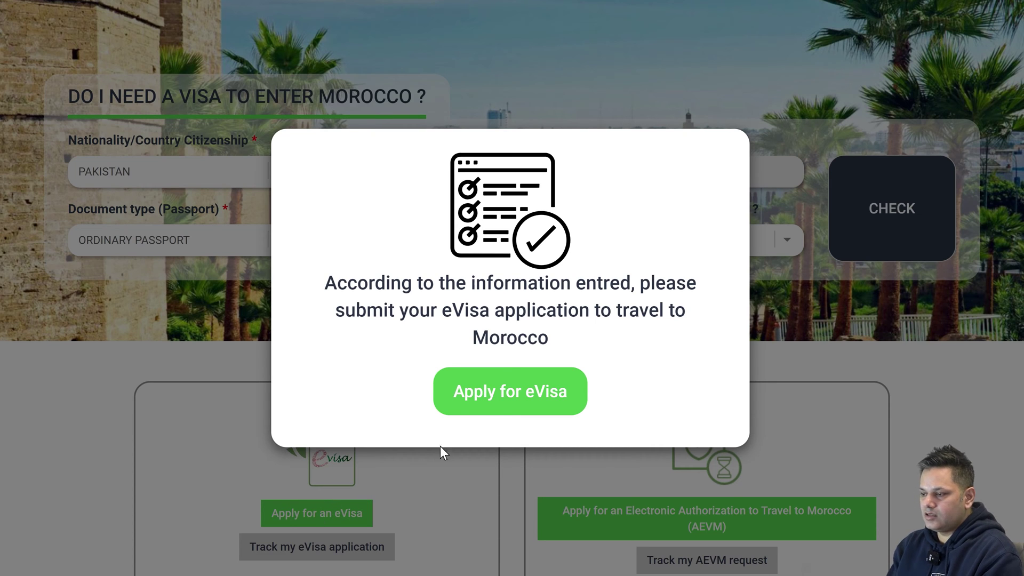
Start the eVisa application, submit the applicant's Gmail address for verification and dismiss the notice.
{"action": "left_click", "coordinate": [495, 409]}
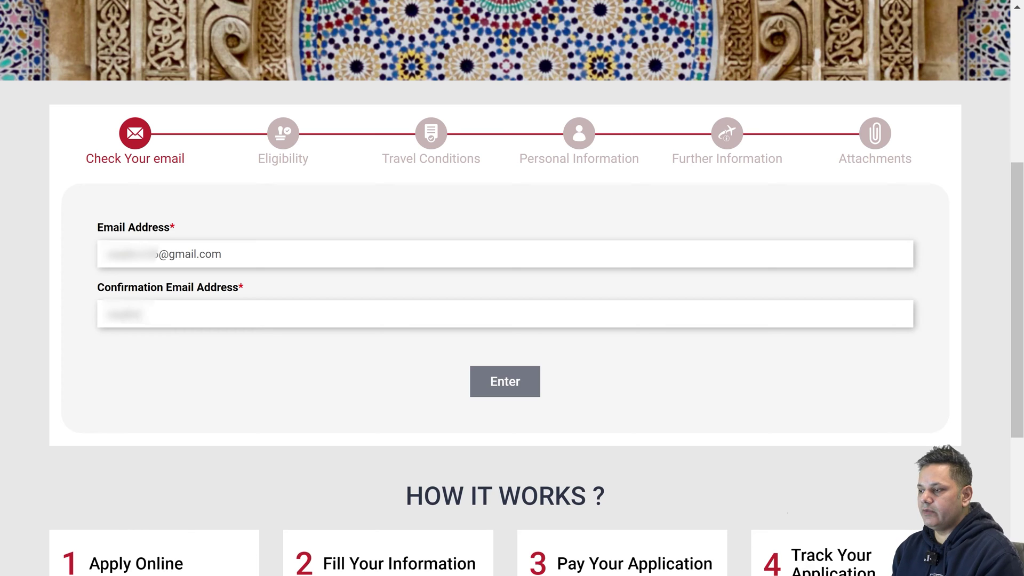
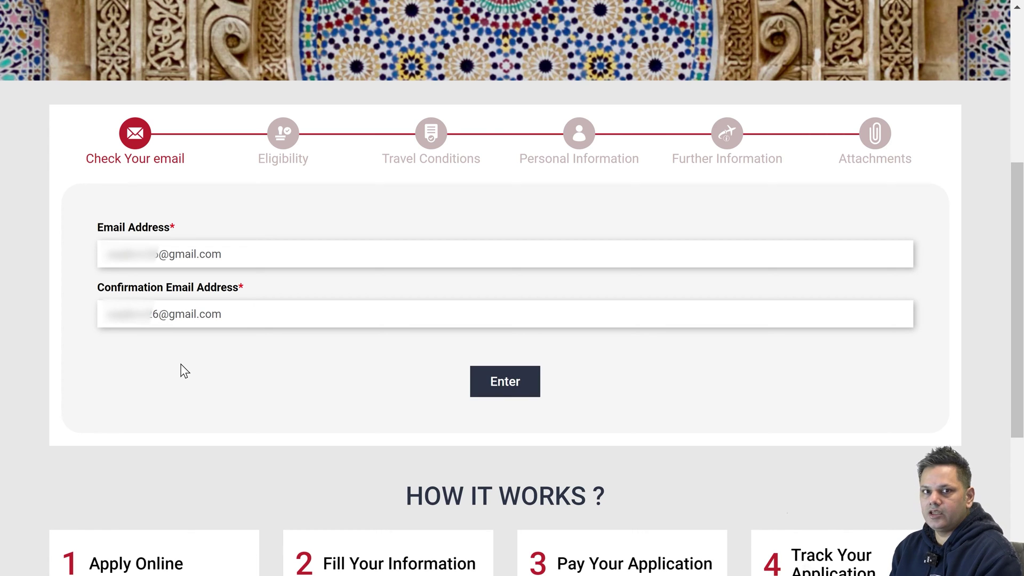
{"action": "left_click", "coordinate": [496, 382]}
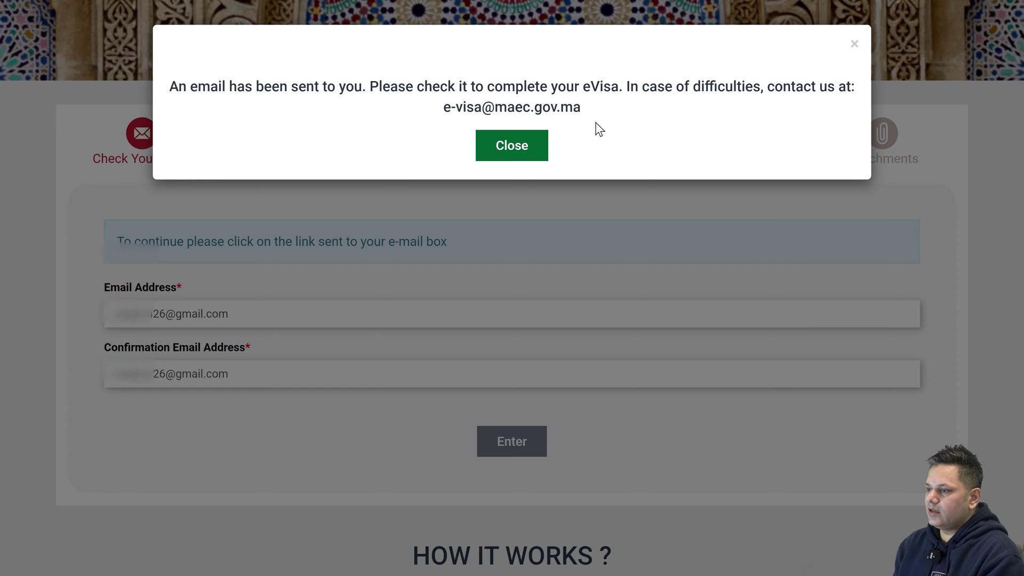
{"action": "left_click", "coordinate": [504, 151]}
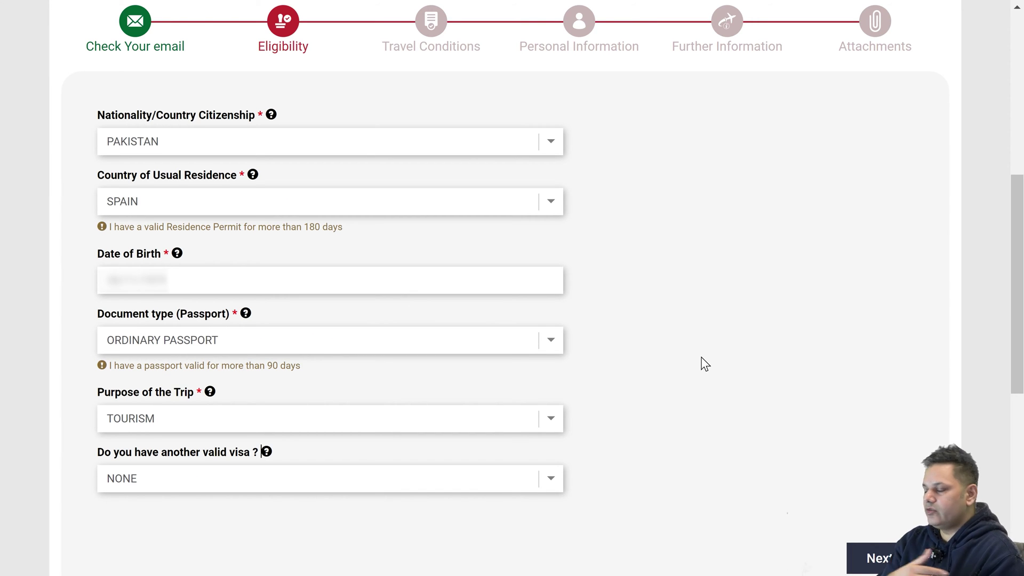
Tick all eight declarations: tourism, return ticket, hotel, funds, passport, residence permit, accuracy, non-refundable.
{"action": "left_click", "coordinate": [869, 558]}
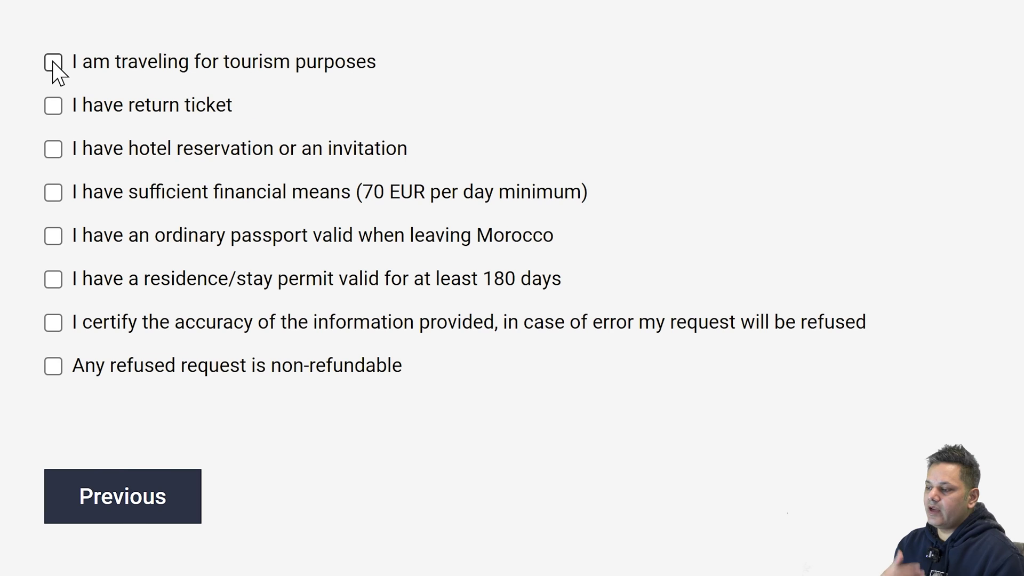
{"action": "left_click", "coordinate": [102, 123]}
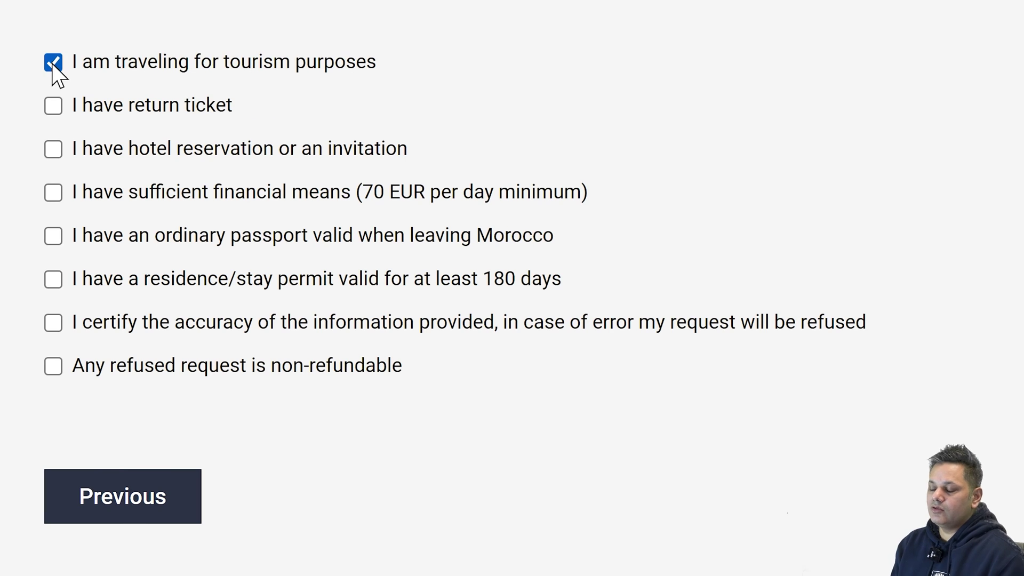
{"action": "left_click", "coordinate": [55, 110]}
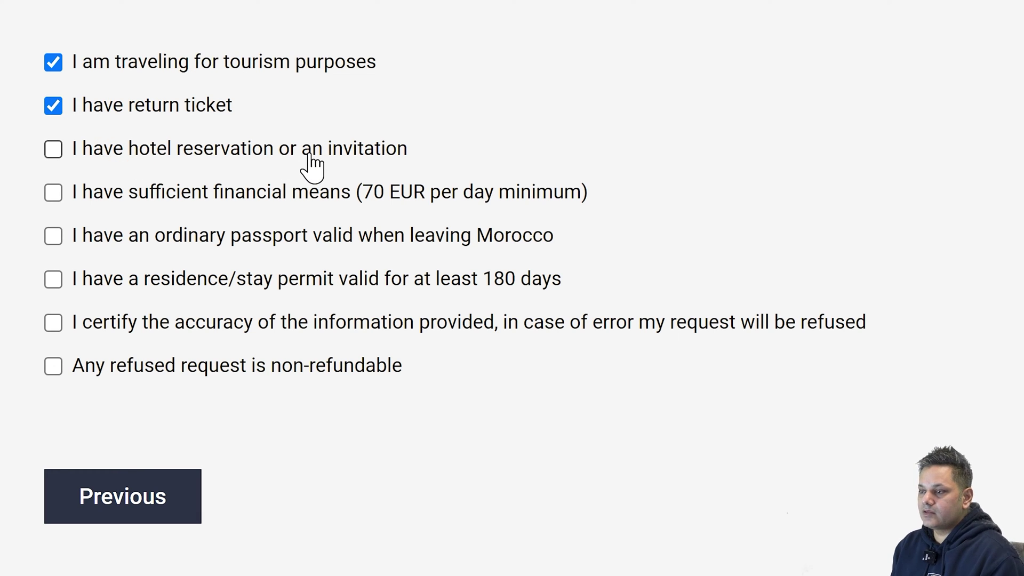
{"action": "left_click", "coordinate": [53, 150]}
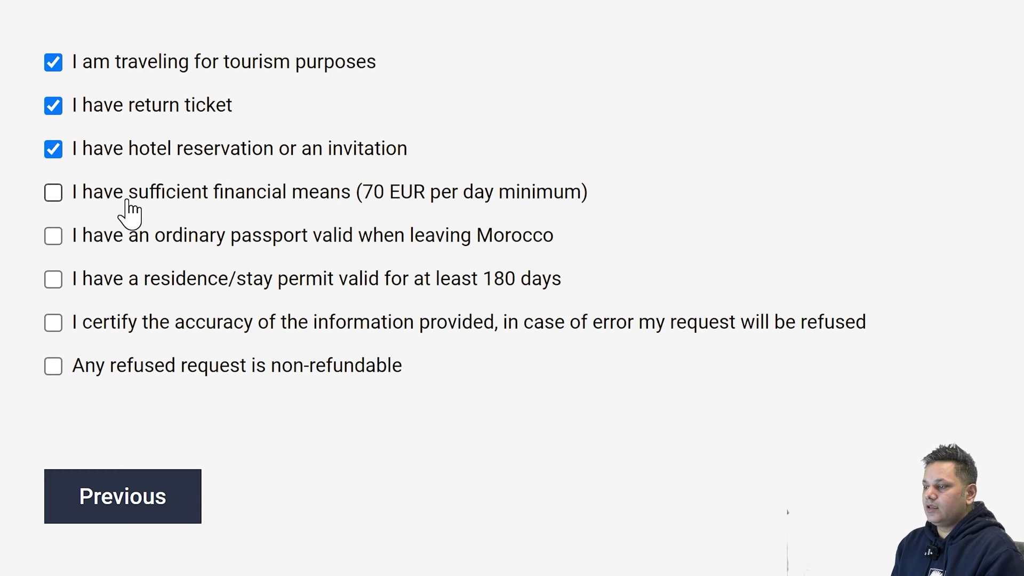
{"action": "left_click", "coordinate": [57, 193]}
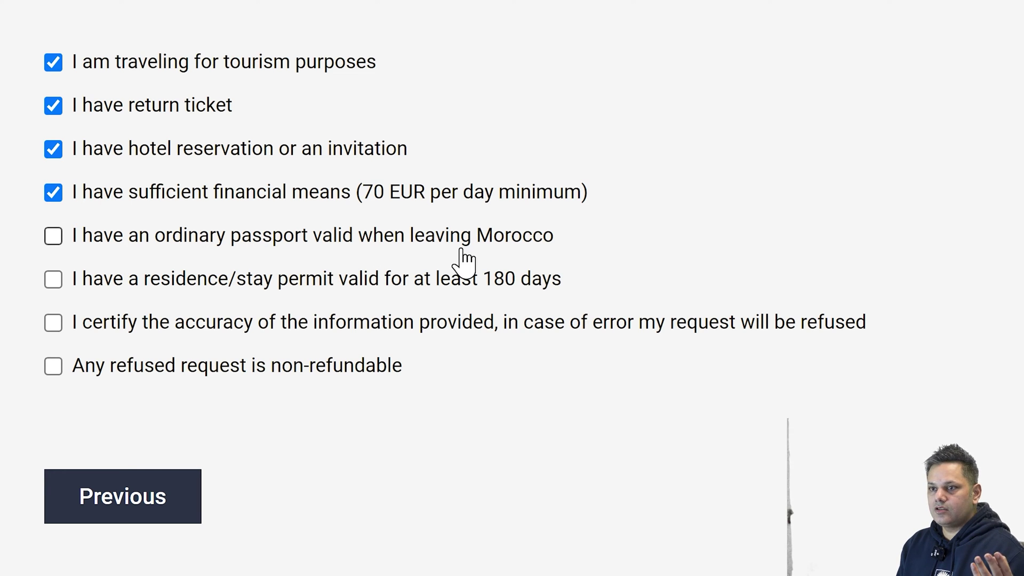
{"action": "left_click", "coordinate": [55, 236]}
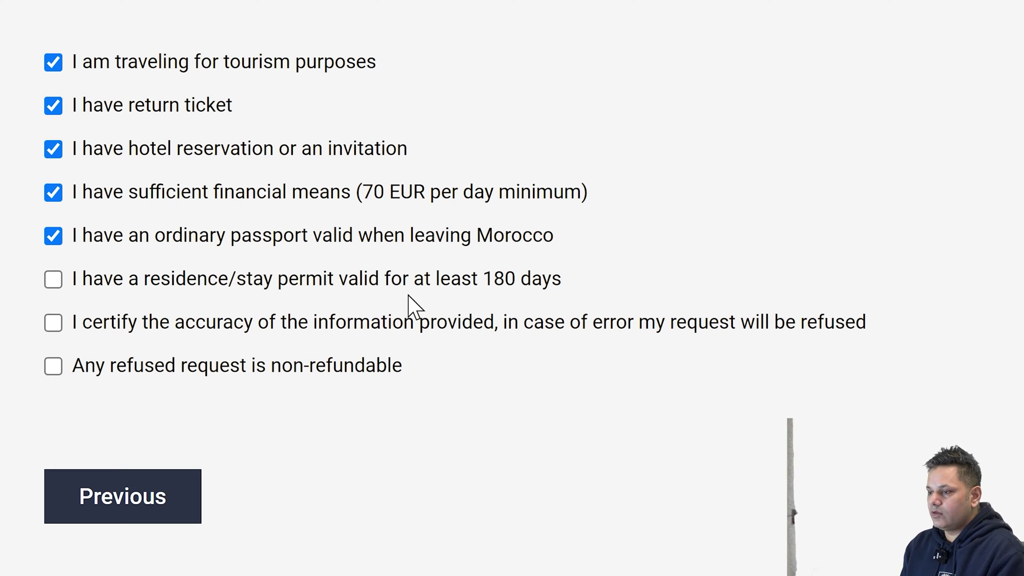
{"action": "left_click", "coordinate": [49, 286]}
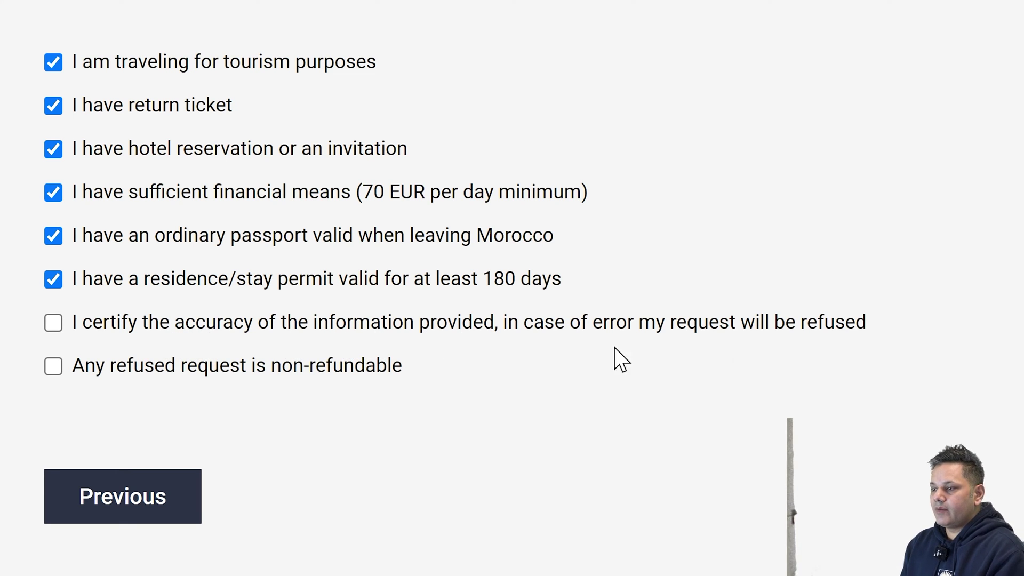
{"action": "left_click", "coordinate": [54, 323]}
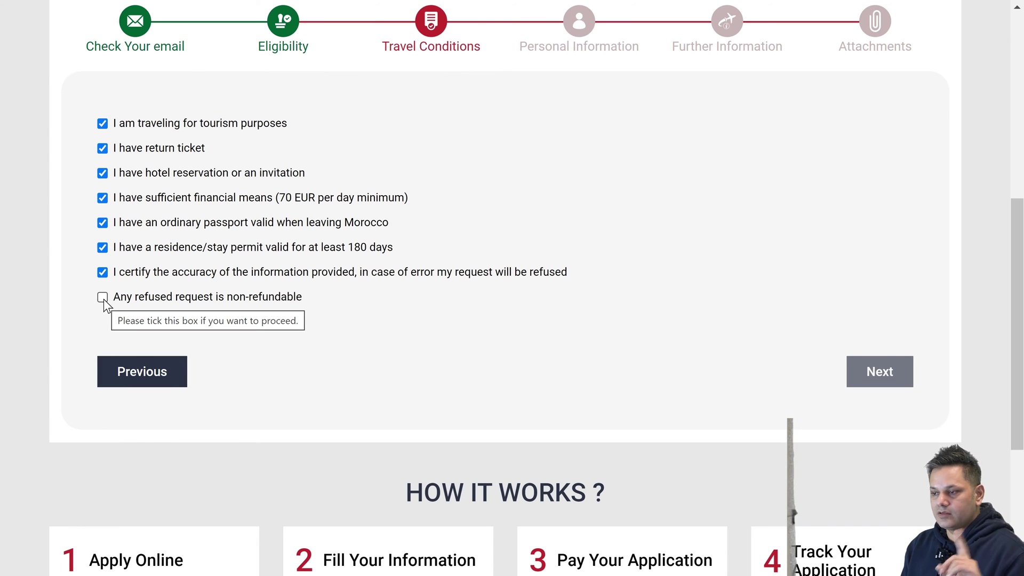
{"action": "left_click", "coordinate": [55, 373]}
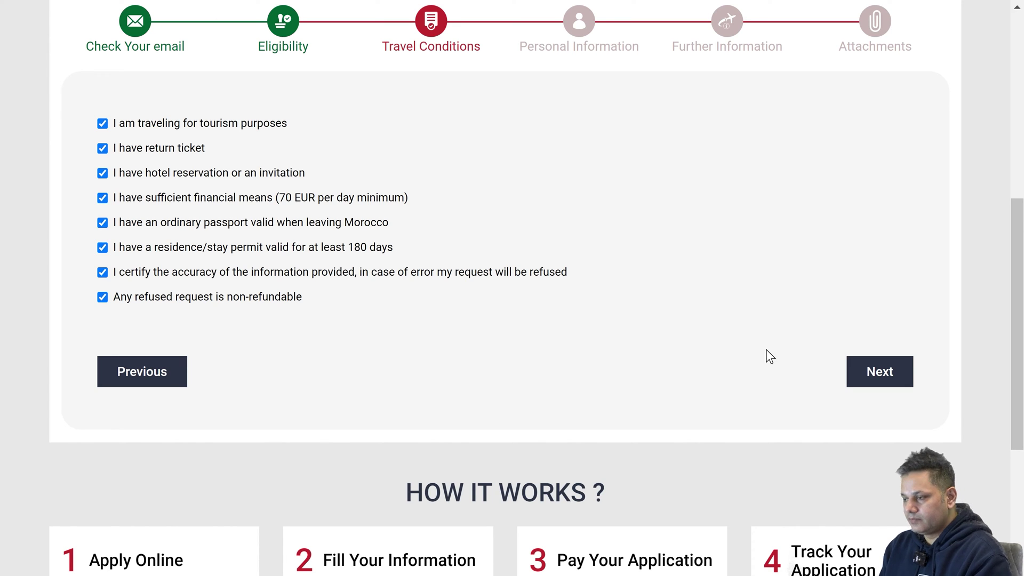
On Personal Information, set the passport issuing country to PAKISTAN.
{"action": "left_click", "coordinate": [881, 367]}
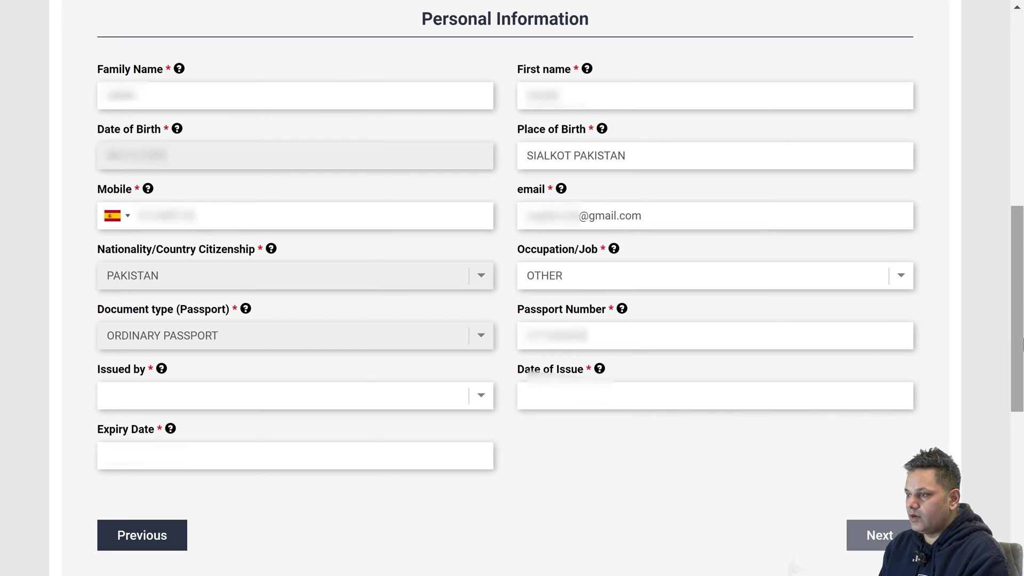
{"action": "left_click", "coordinate": [144, 404]}
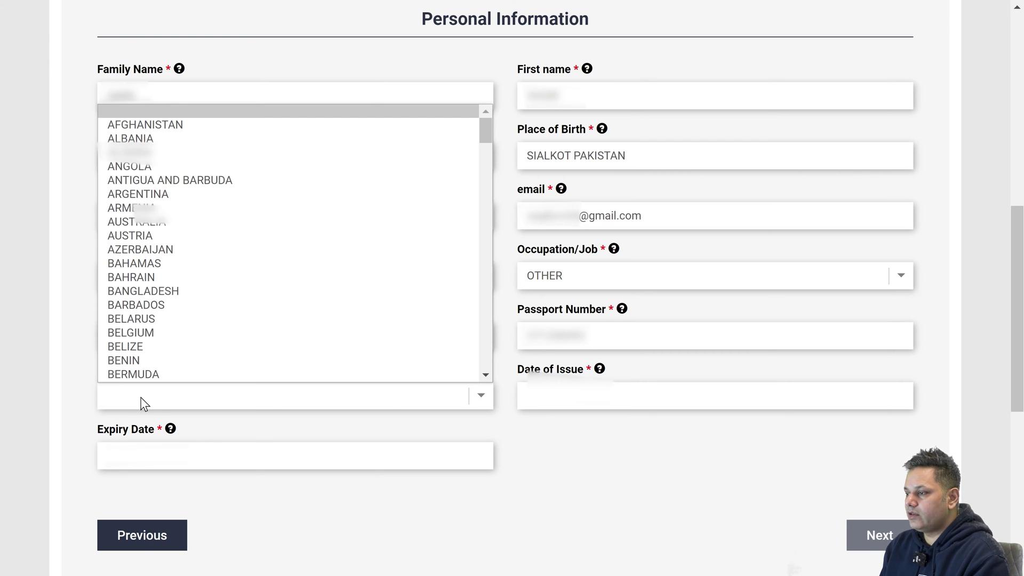
{"action": "left_click", "coordinate": [88, 400]}
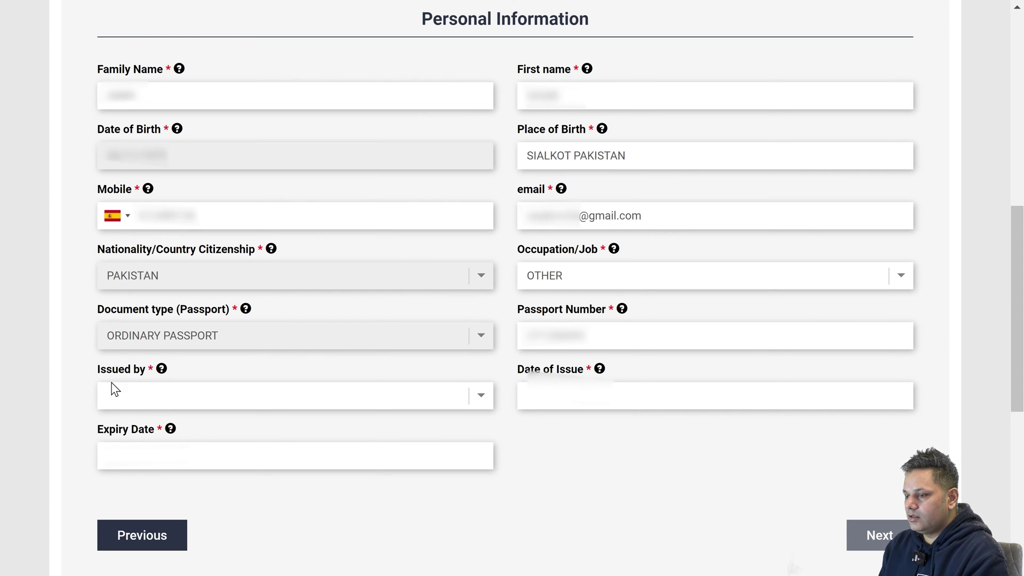
{"action": "left_click", "coordinate": [151, 402]}
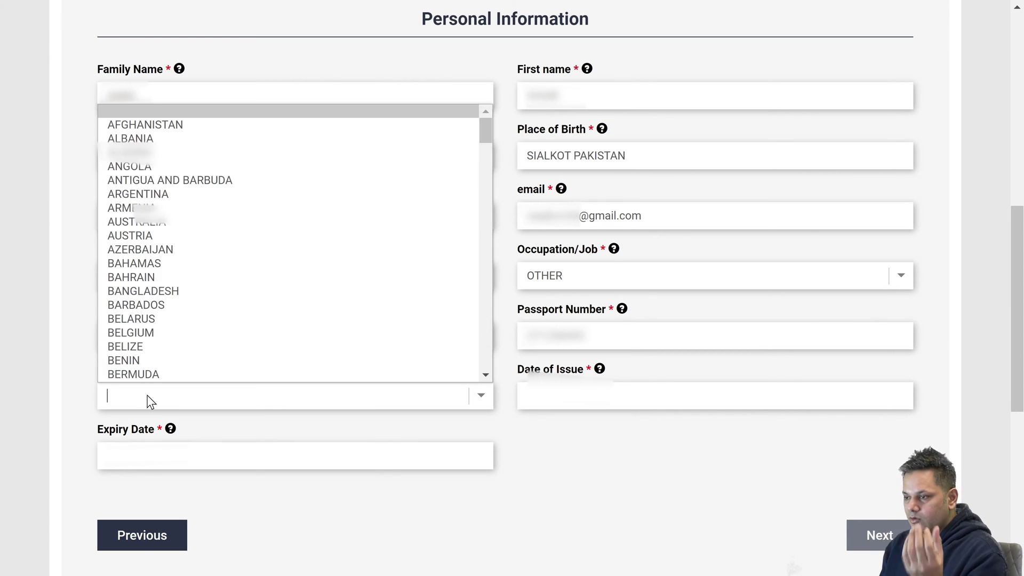
{"action": "type", "text": "PAKISTAN"}
{"action": "key", "text": "Return"}
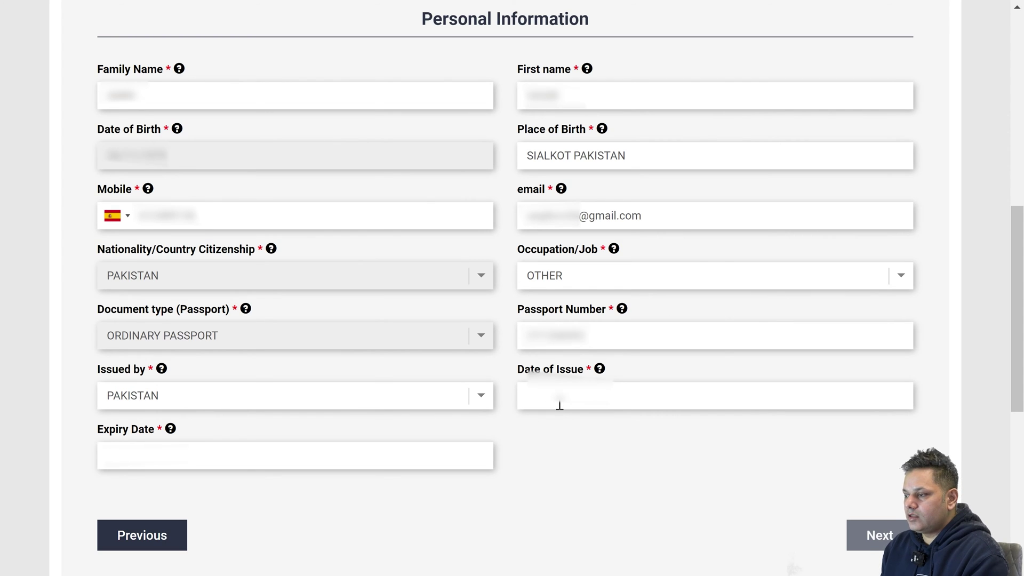
Pick the passport's date of issue in September 2022.
{"action": "left_click", "coordinate": [560, 404]}
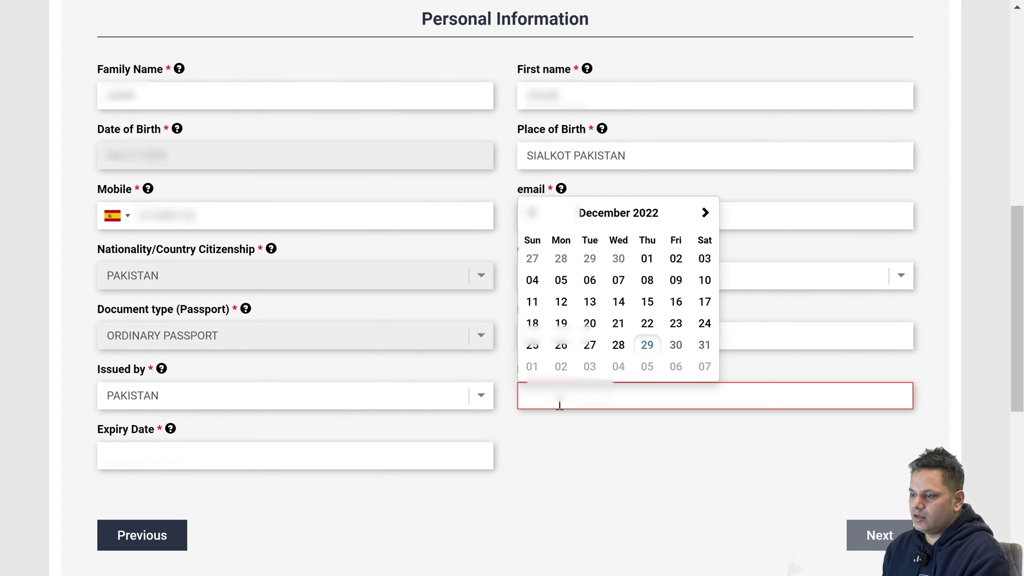
{"action": "key", "text": "Tab"}
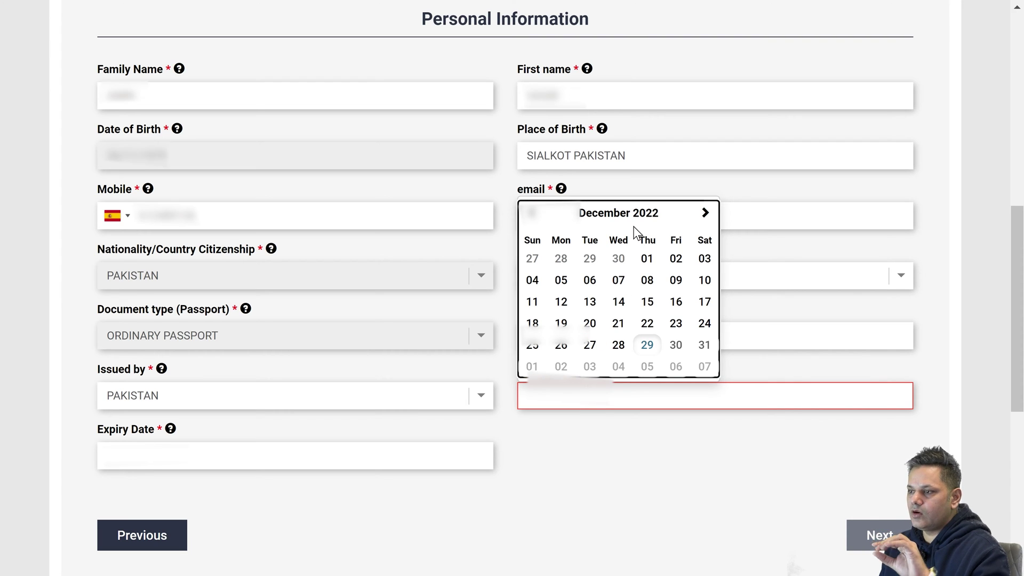
{"action": "left_click", "coordinate": [530, 213]}
{"action": "left_click", "coordinate": [531, 213]}
{"action": "left_click", "coordinate": [531, 212]}
{"action": "left_click", "coordinate": [561, 345]}
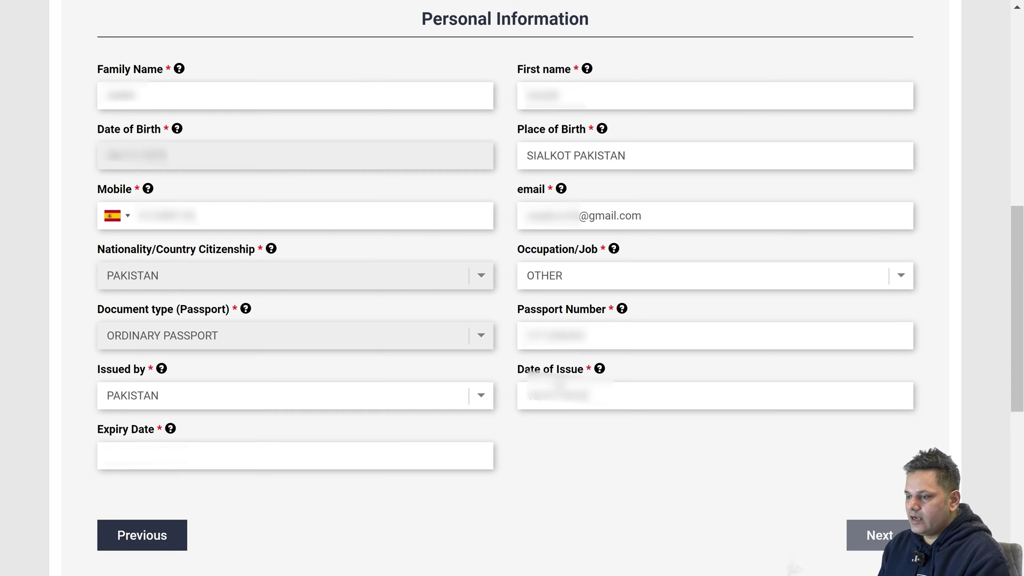
Set the passport expiry date to 17 July 2032.
{"action": "key", "text": "Tab"}
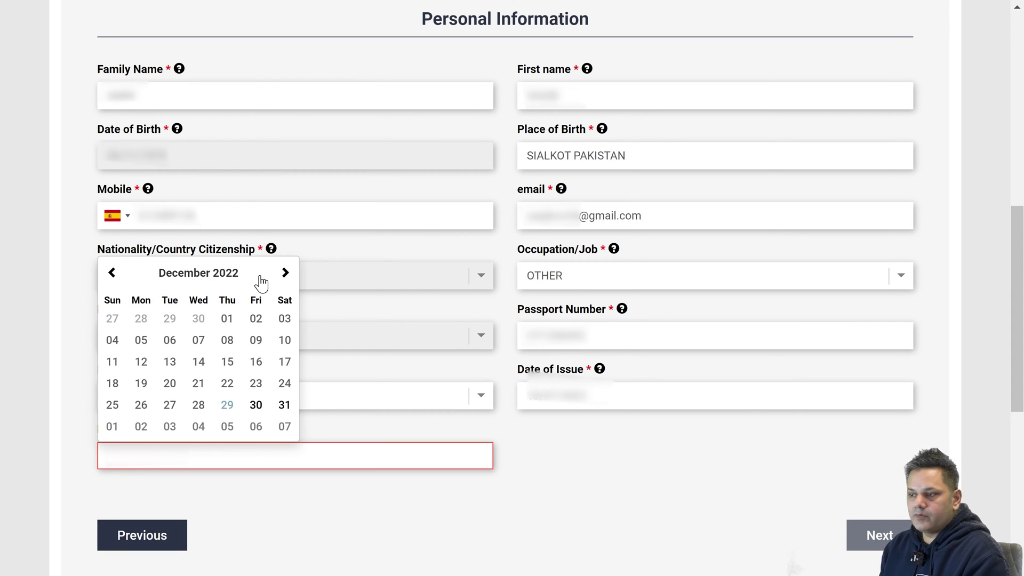
{"action": "left_click", "coordinate": [213, 271]}
{"action": "left_click", "coordinate": [202, 346]}
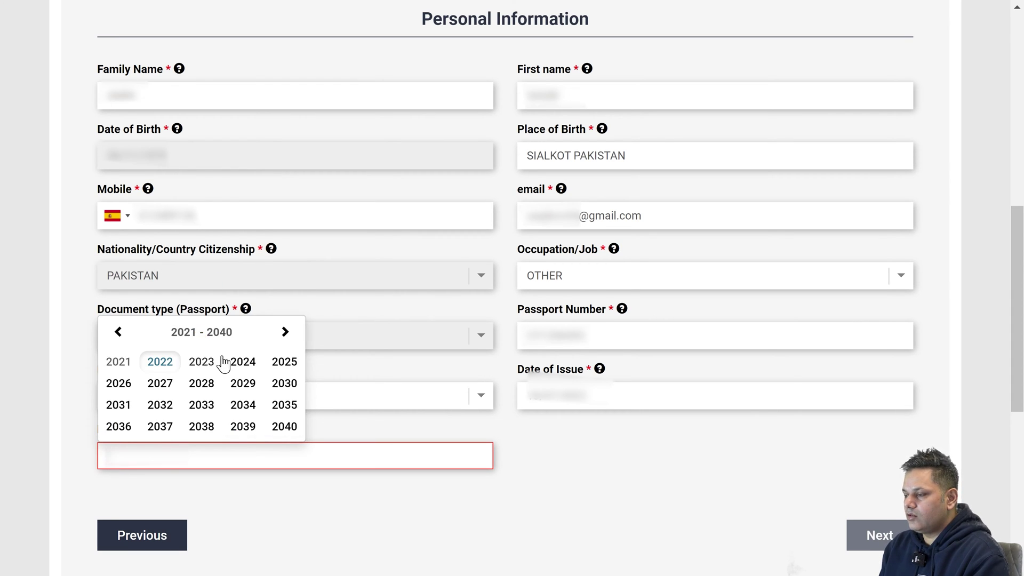
{"action": "left_click", "coordinate": [168, 408]}
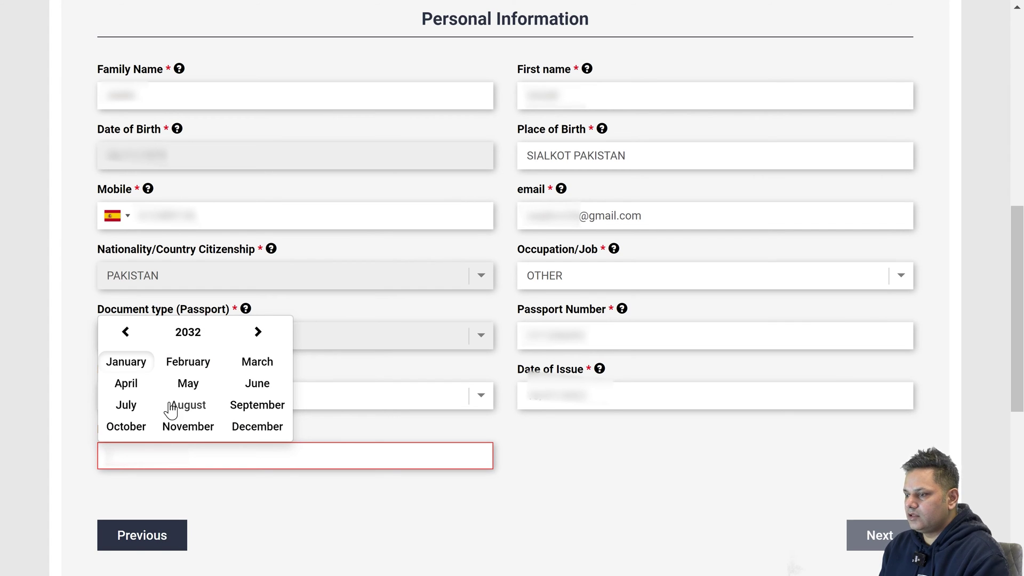
{"action": "left_click", "coordinate": [135, 409]}
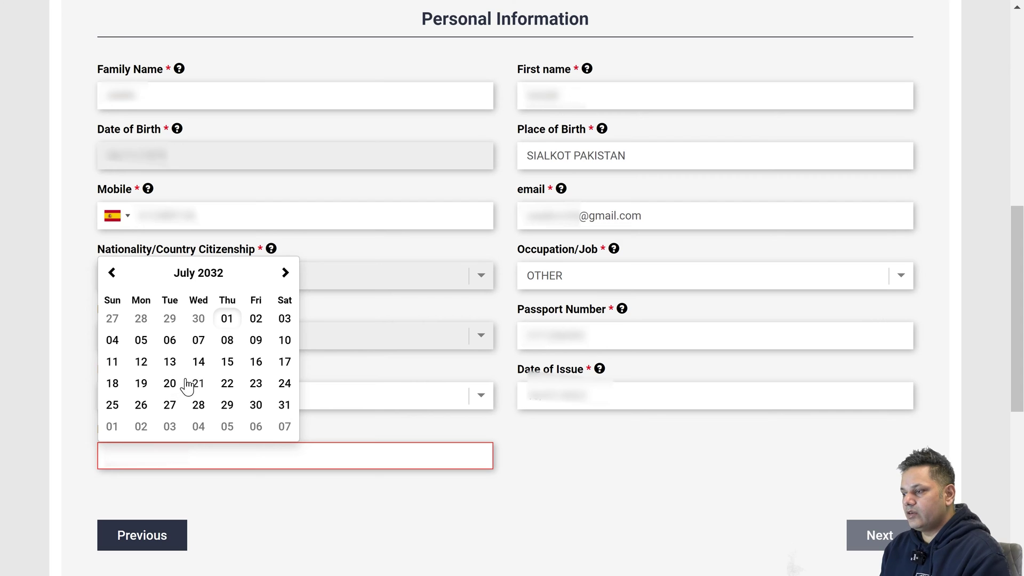
{"action": "left_click", "coordinate": [283, 362]}
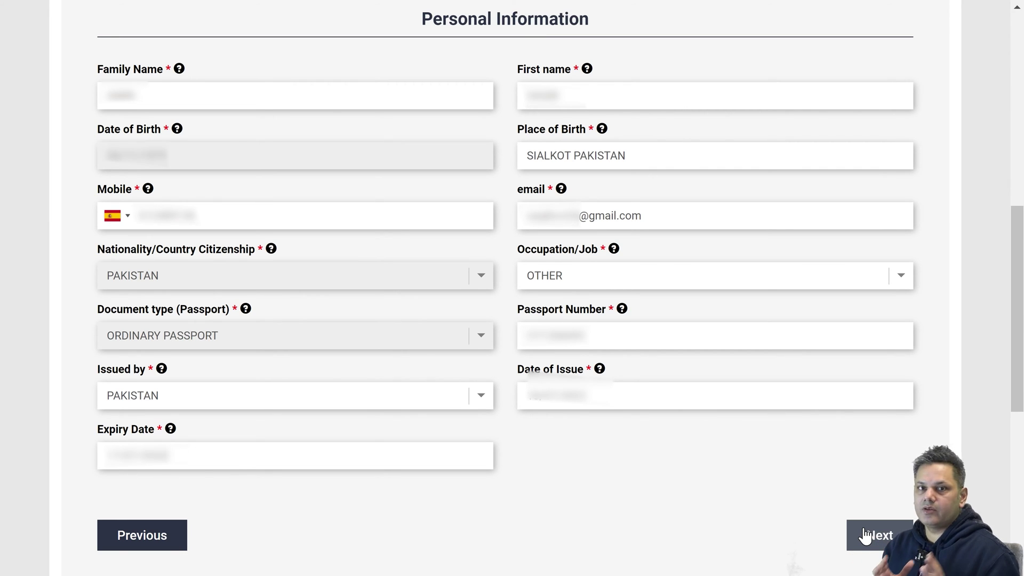
Enter the Spain residence permit details and travel dates 10/01/2023 to 14/01/2023, then continue.
{"action": "left_click", "coordinate": [869, 536]}
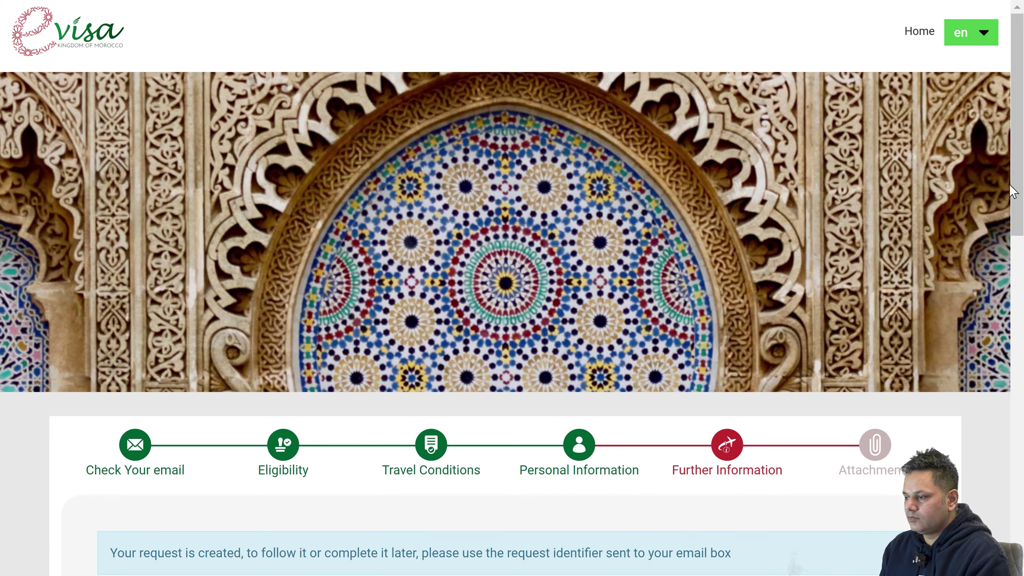
{"action": "scroll", "coordinate": [869, 540], "scroll_direction": "down", "scroll_amount": 3}
{"action": "scroll", "coordinate": [628, 219], "scroll_direction": "down", "scroll_amount": 5}
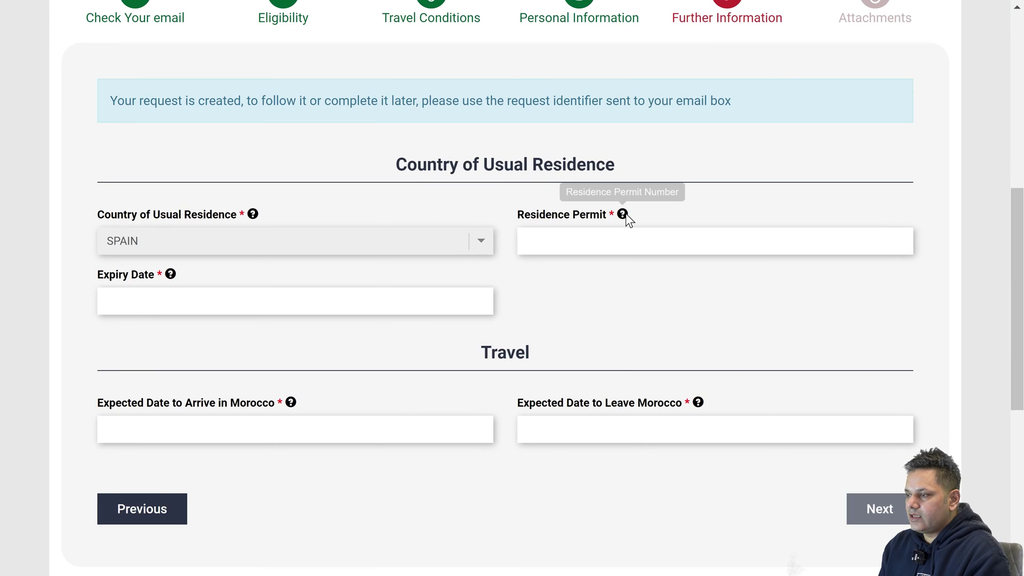
{"action": "left_click", "coordinate": [627, 241]}
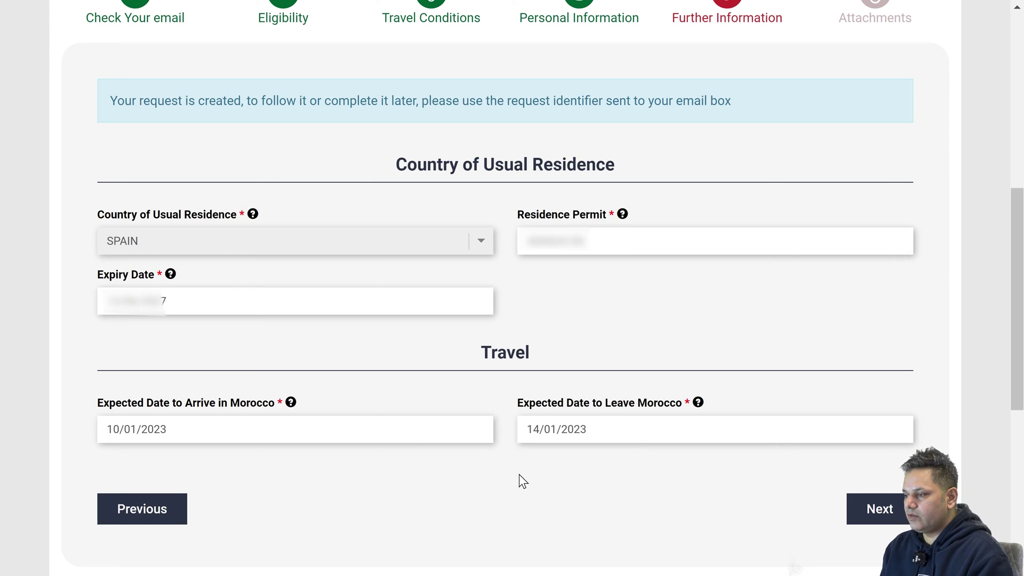
{"action": "left_click", "coordinate": [904, 515]}
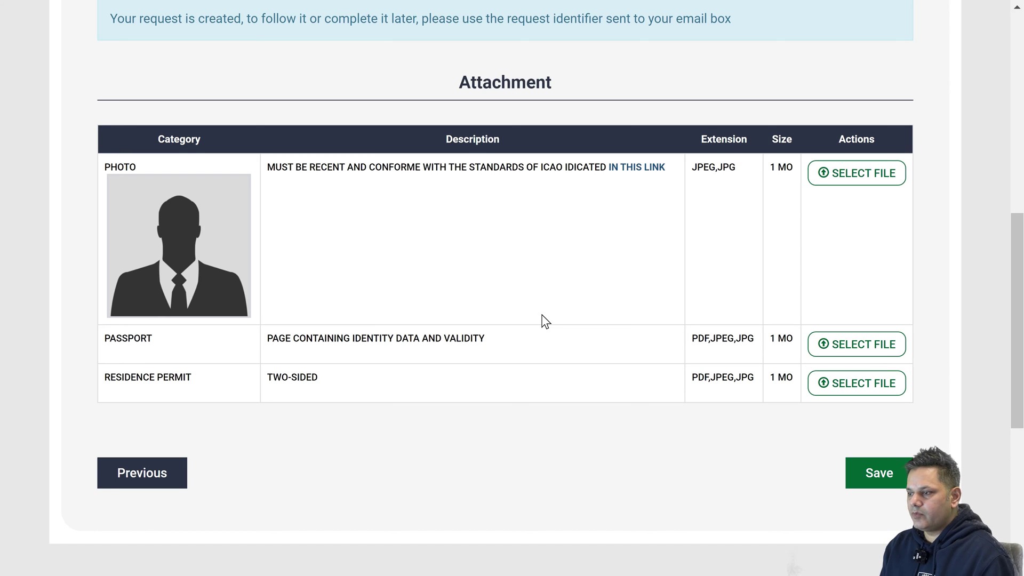
Attach the passport identity page, two-sided residence permit and applicant photo.
{"action": "left_click", "coordinate": [869, 350]}
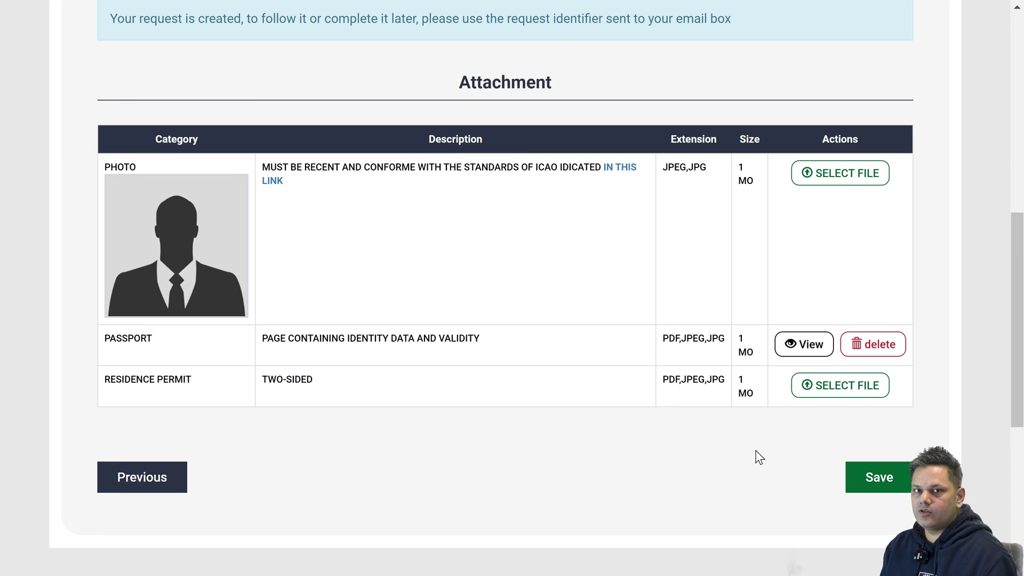
{"action": "left_click", "coordinate": [817, 385]}
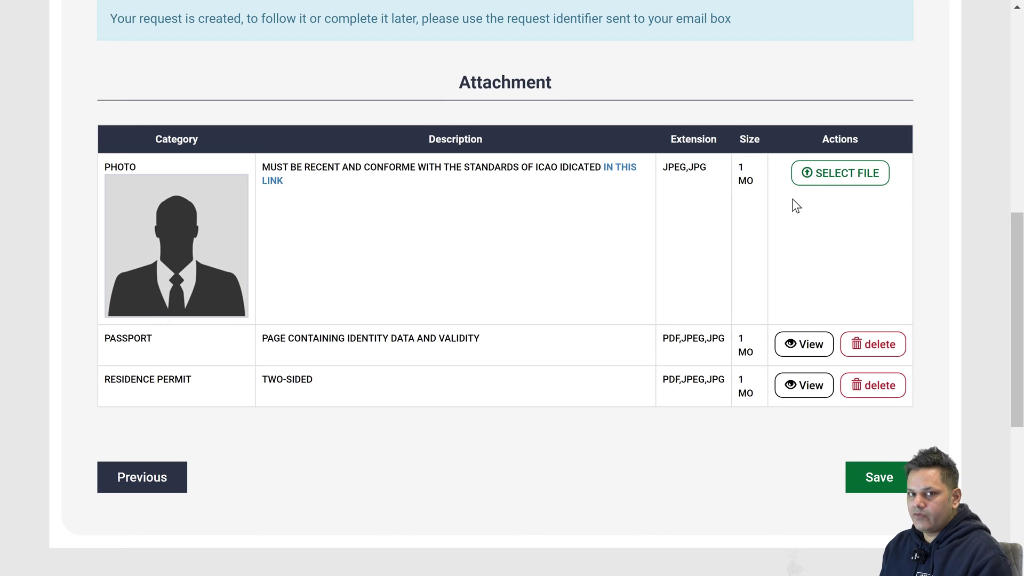
{"action": "left_click", "coordinate": [827, 176]}
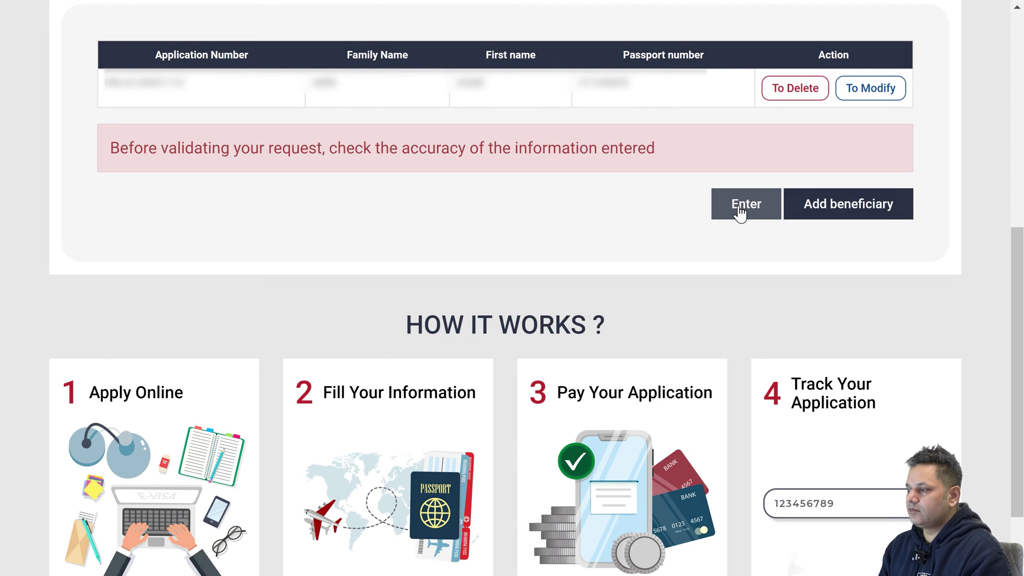
Validate and confirm the eVisa request, then go to payment.
{"action": "left_click", "coordinate": [740, 212]}
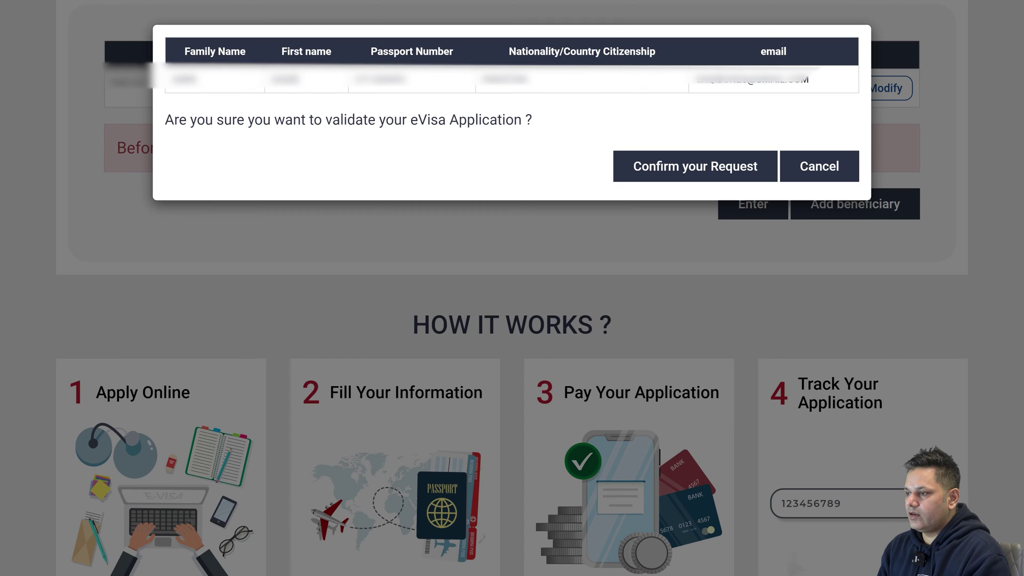
{"action": "left_click", "coordinate": [674, 165]}
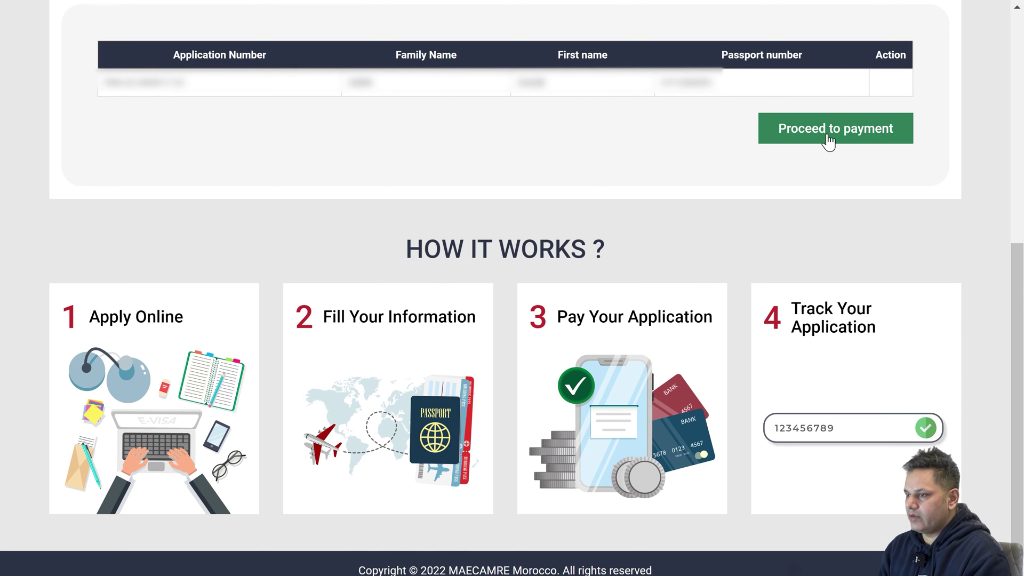
{"action": "left_click", "coordinate": [828, 140]}
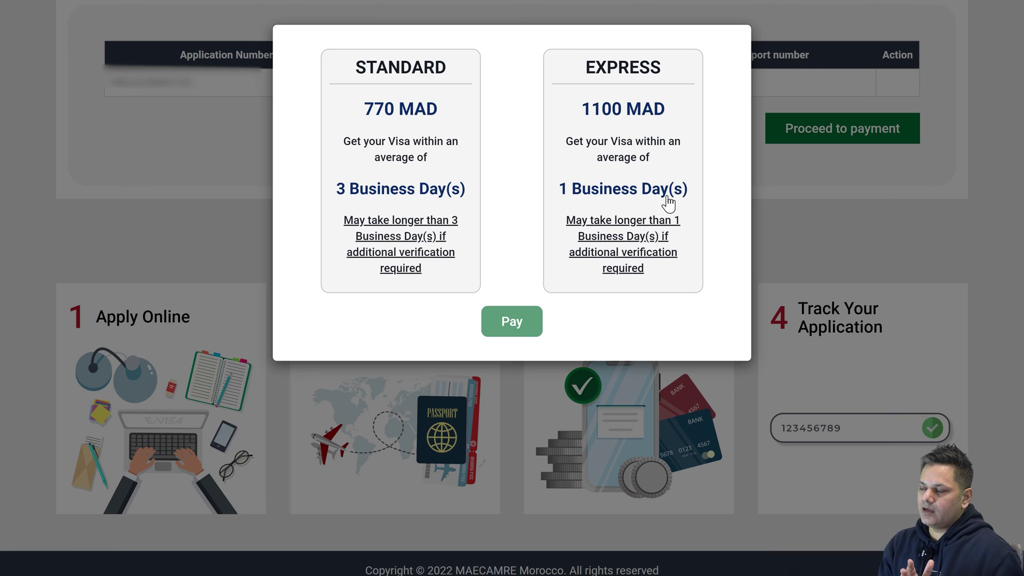
Choose the Standard visa at 770 MAD and pay, retrying from the application list.
{"action": "left_click", "coordinate": [386, 123]}
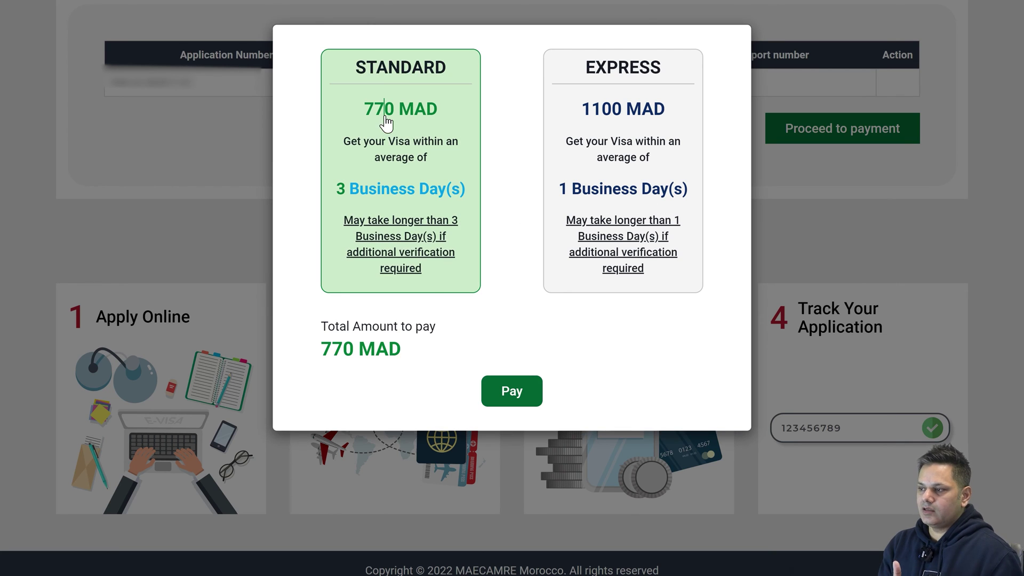
{"action": "left_click", "coordinate": [518, 386]}
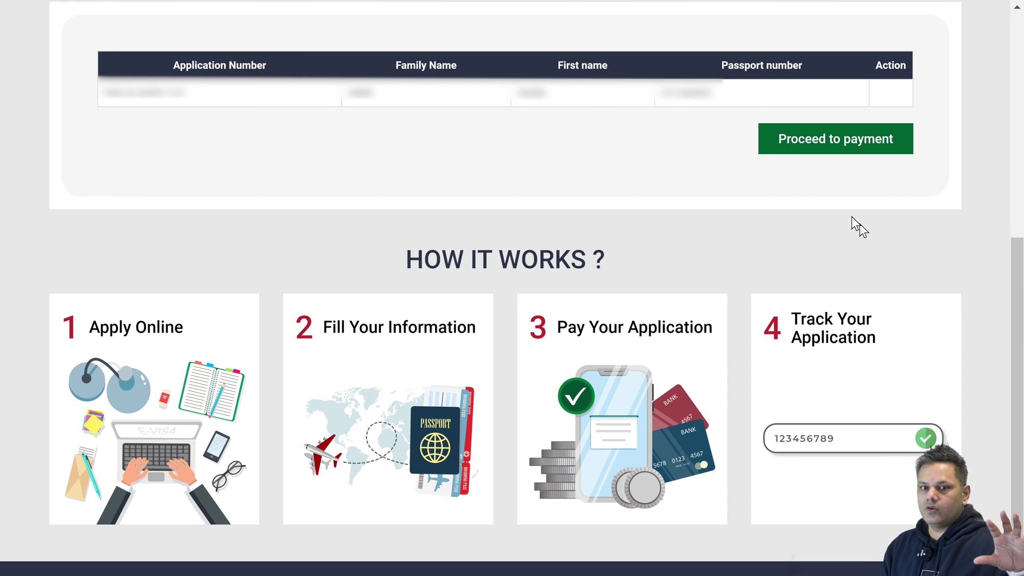
{"action": "left_click", "coordinate": [827, 147]}
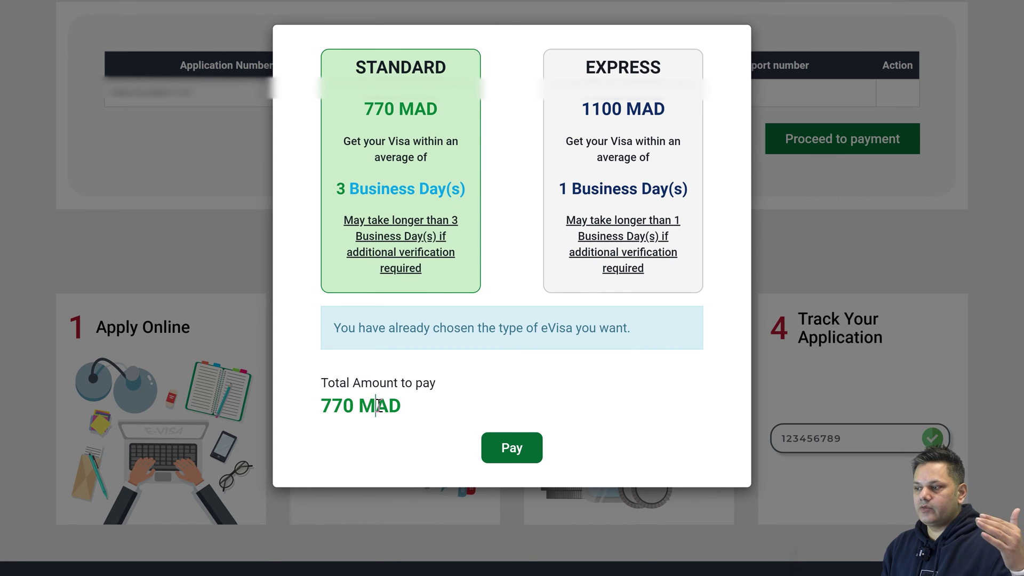
{"action": "left_click", "coordinate": [494, 449]}
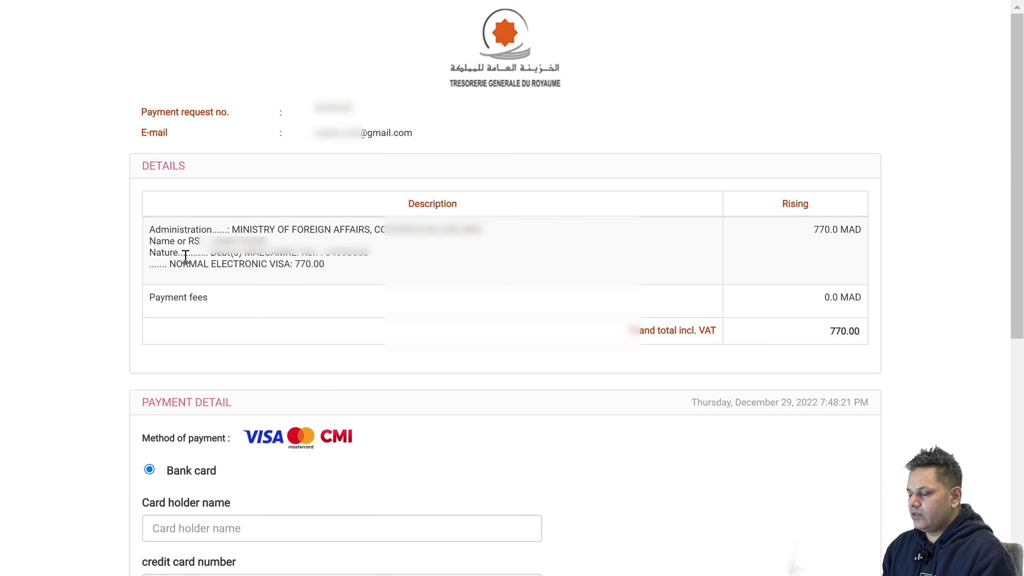
Submit the bank card payment of 770 MAD.
{"action": "scroll", "coordinate": [188, 256], "scroll_direction": "down", "scroll_amount": 6}
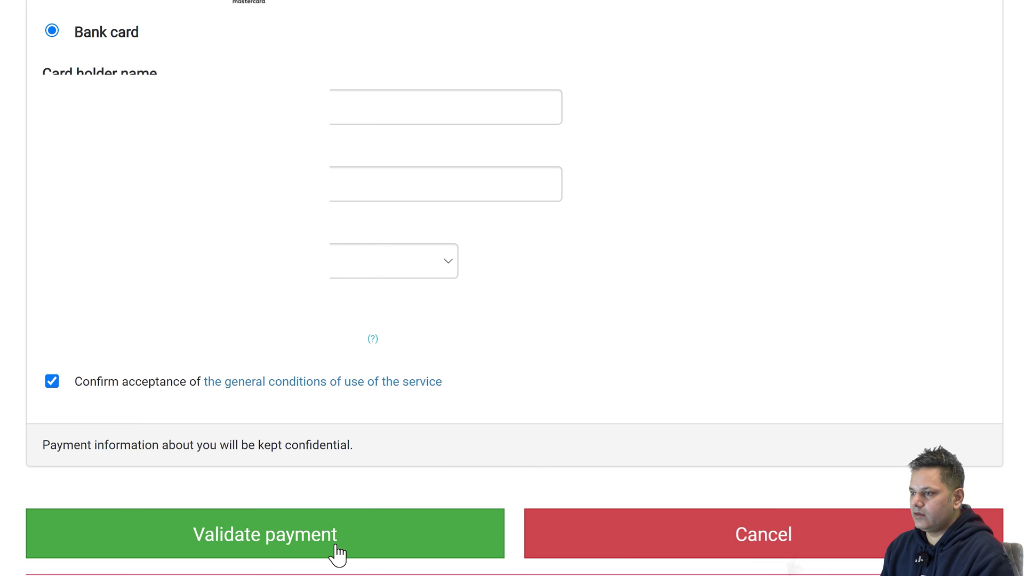
{"action": "left_click", "coordinate": [337, 554]}
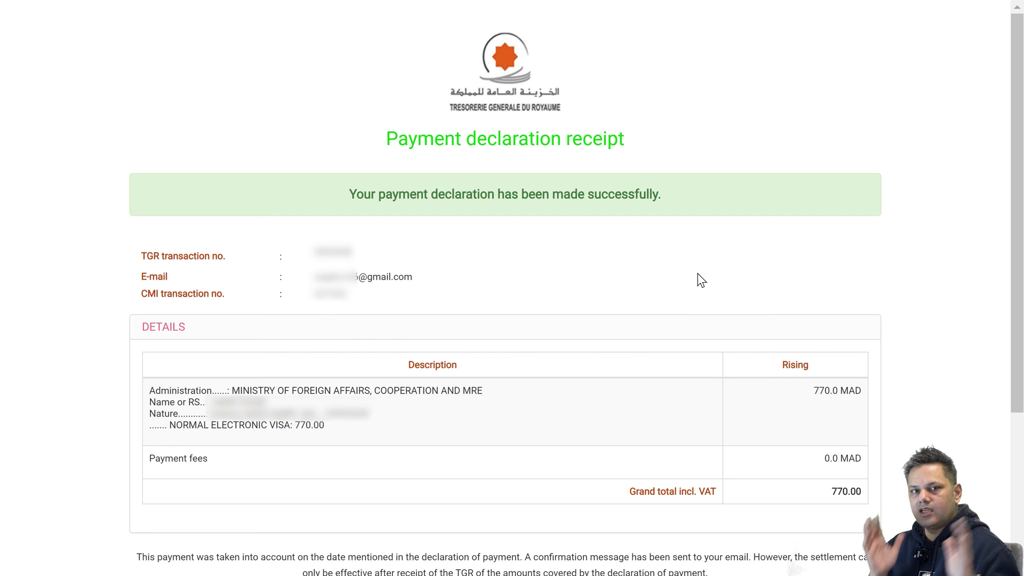
Save the payment declaration receipt as a PDF.
{"action": "scroll", "coordinate": [1016, 204], "scroll_direction": "down", "scroll_amount": 3}
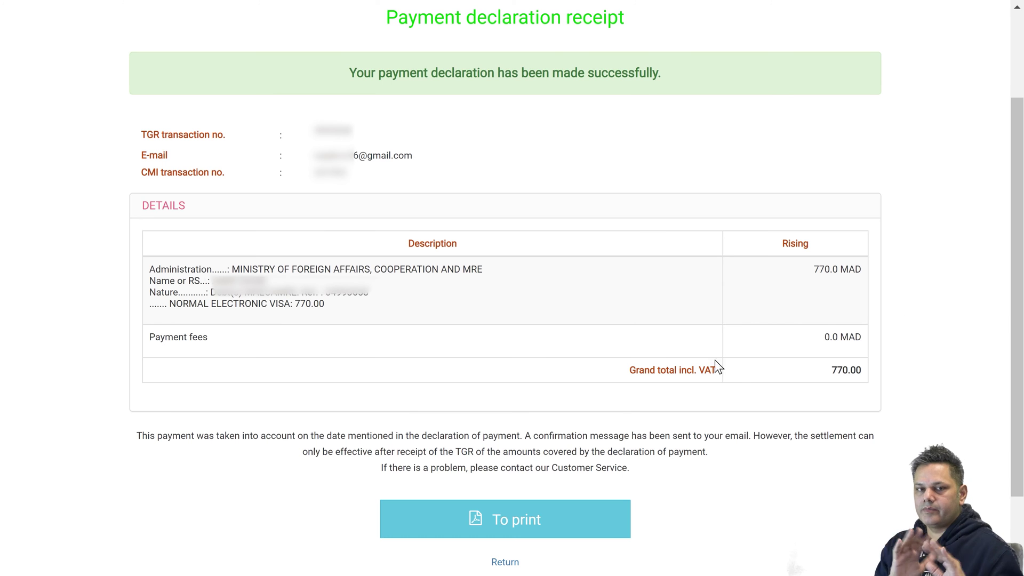
{"action": "left_click", "coordinate": [519, 511]}
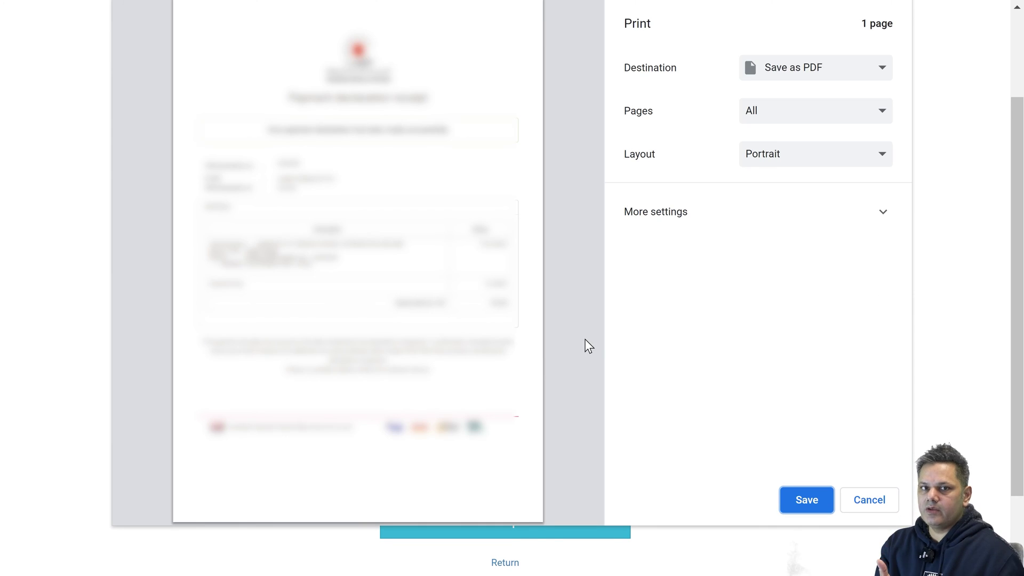
{"action": "left_click", "coordinate": [801, 501]}
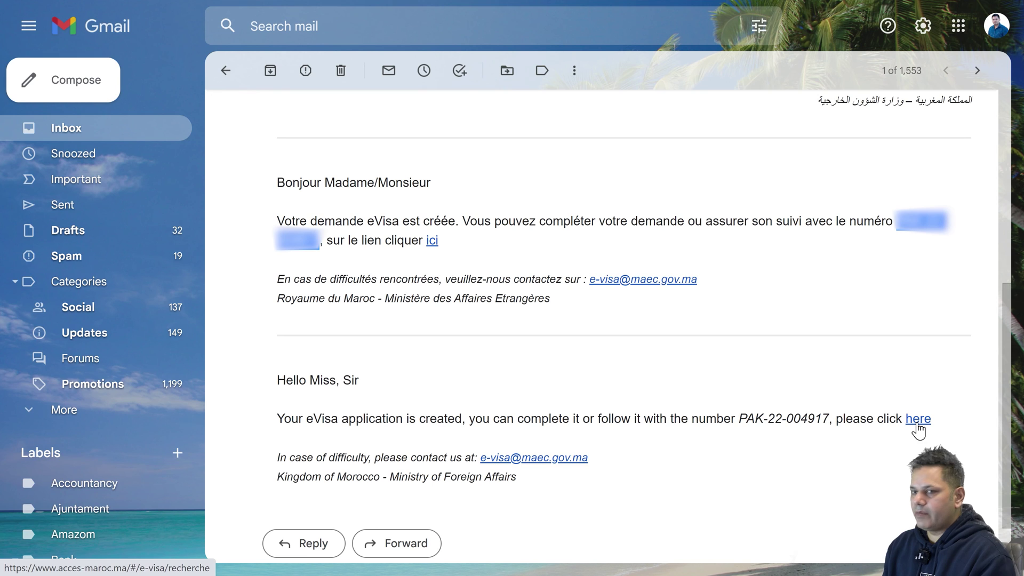
Follow the email's tracking link, paste the application file number, and look up its status.
{"action": "left_click", "coordinate": [919, 419]}
{"action": "scroll", "coordinate": [521, 427], "scroll_direction": "down", "scroll_amount": 5}
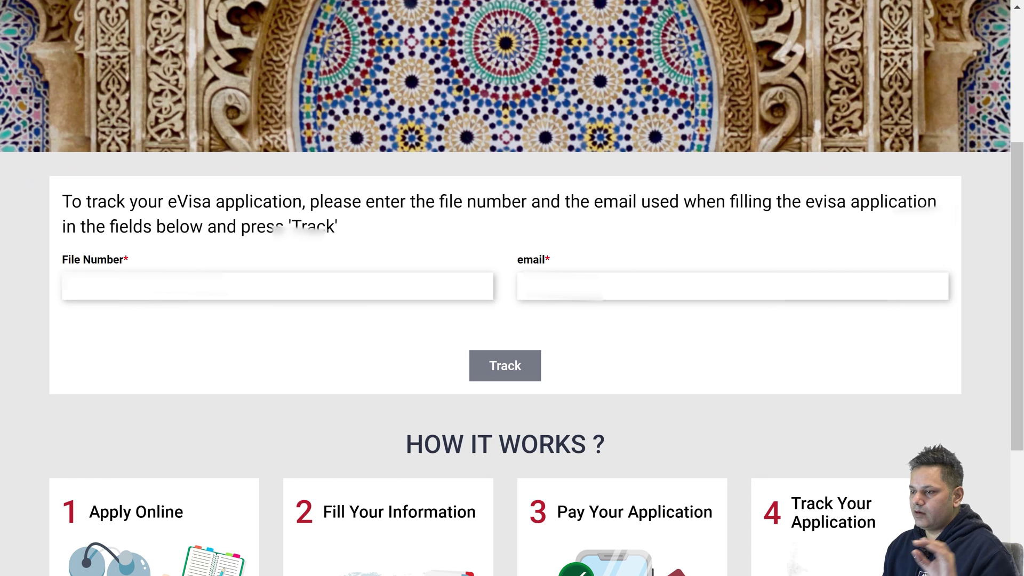
{"action": "left_click", "coordinate": [75, 286]}
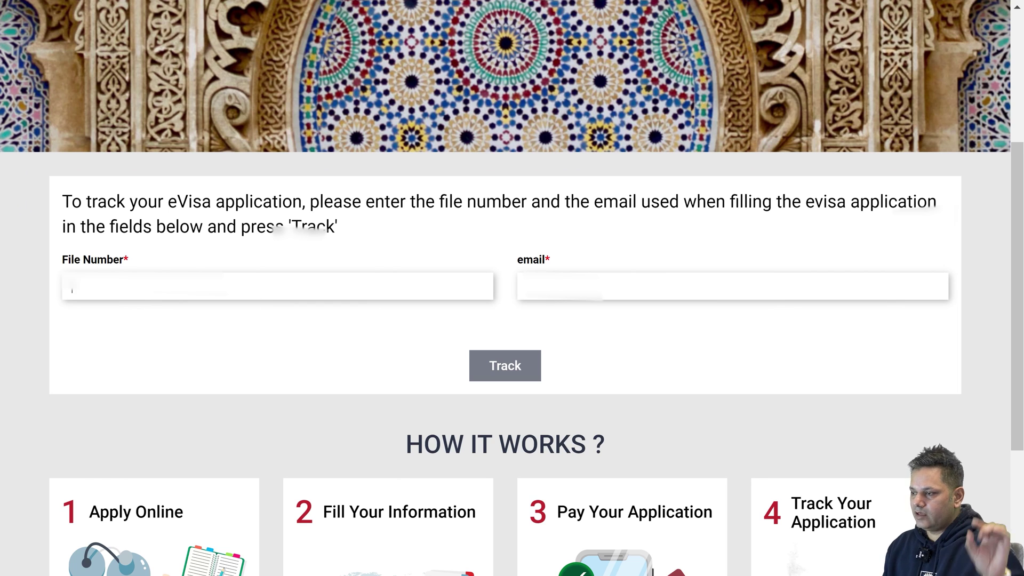
{"action": "key", "text": "ctrl+v"}
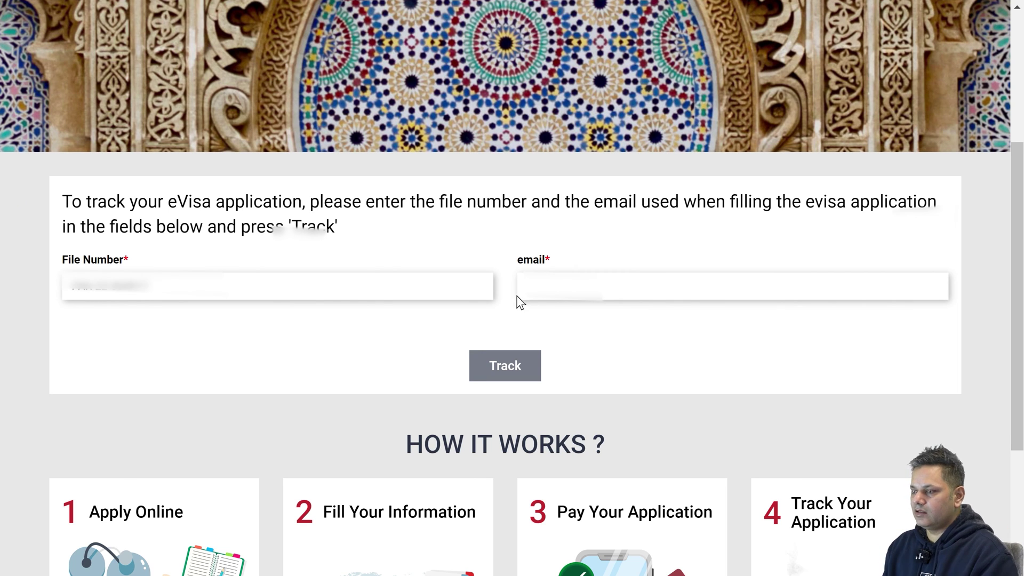
{"action": "left_click", "coordinate": [526, 363]}
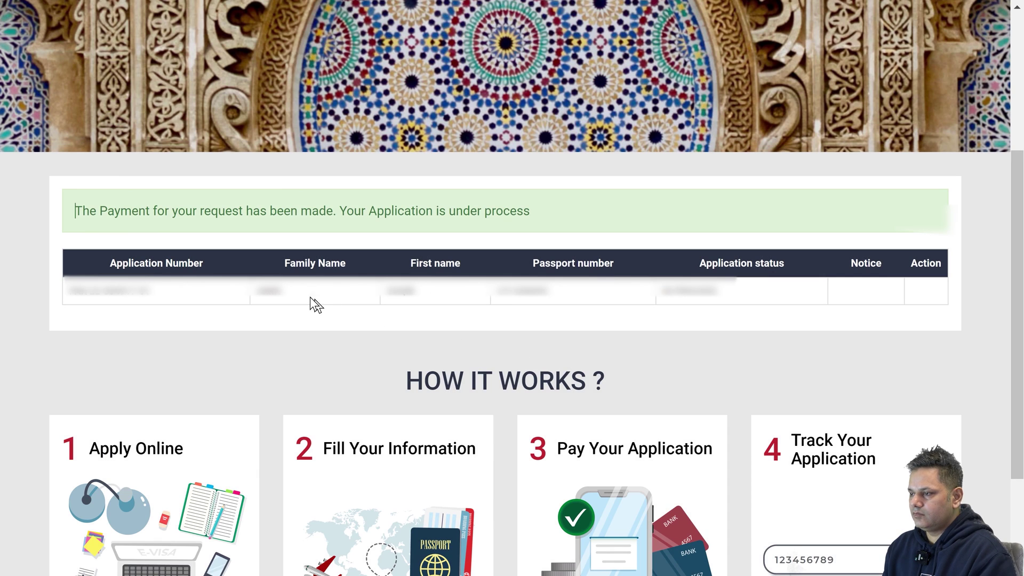